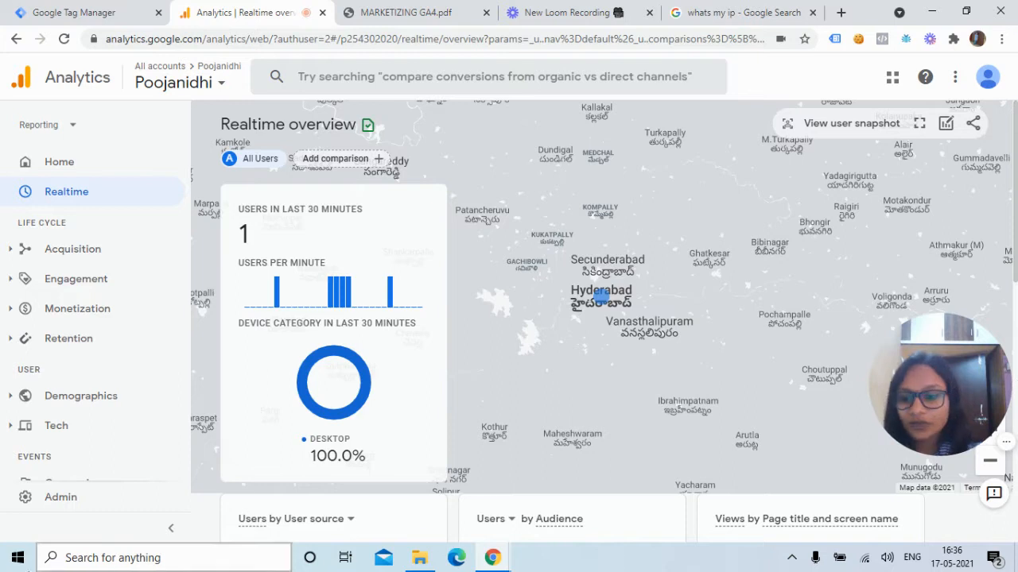
- Open the Poojanidhi web stream's More Tagging Settings, and consult the GA4 Filters slide in MARKETIZING GA4.pdf
click(44, 506)
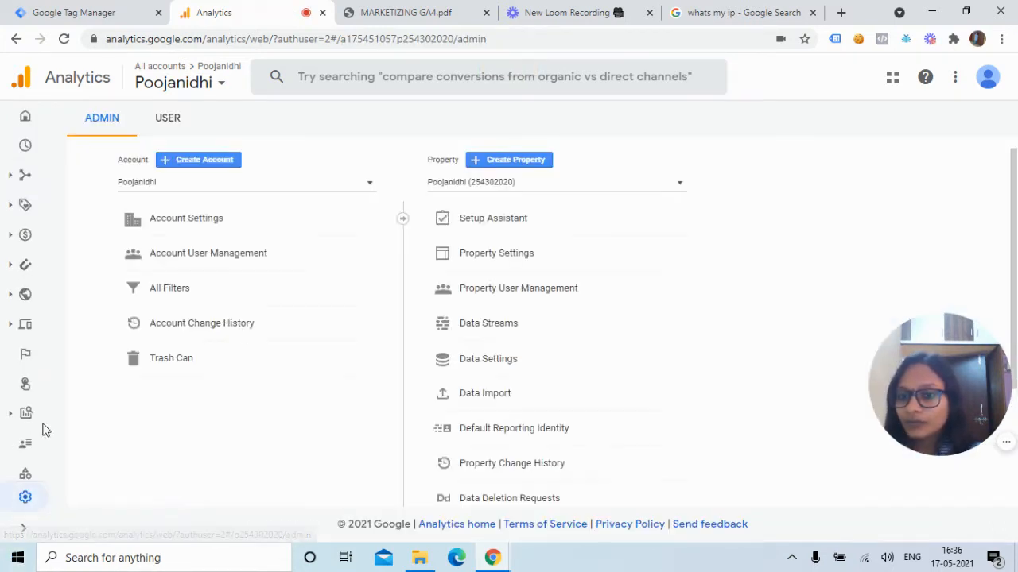
click(476, 327)
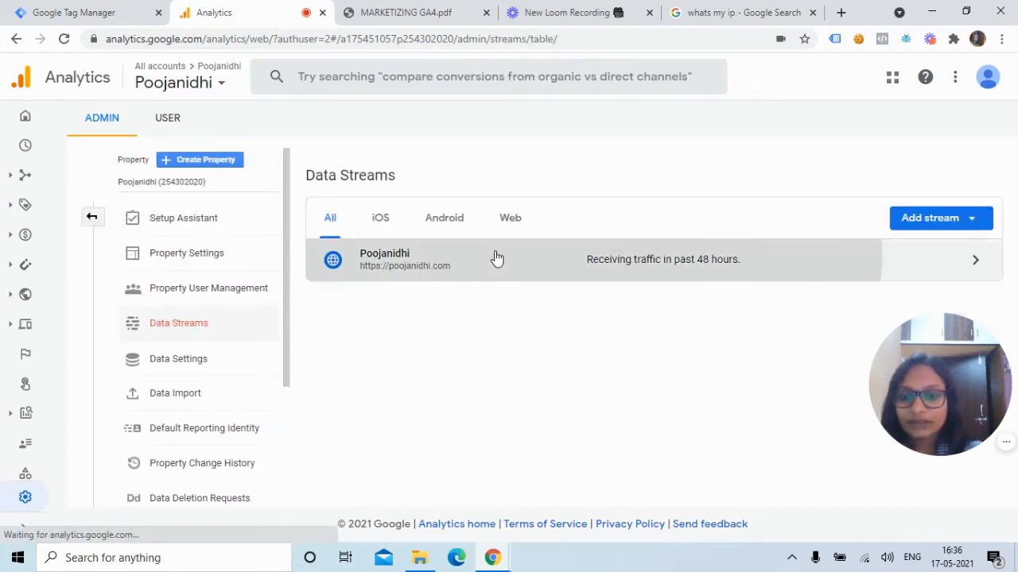
click(495, 257)
drag(1016, 112, 1017, 318)
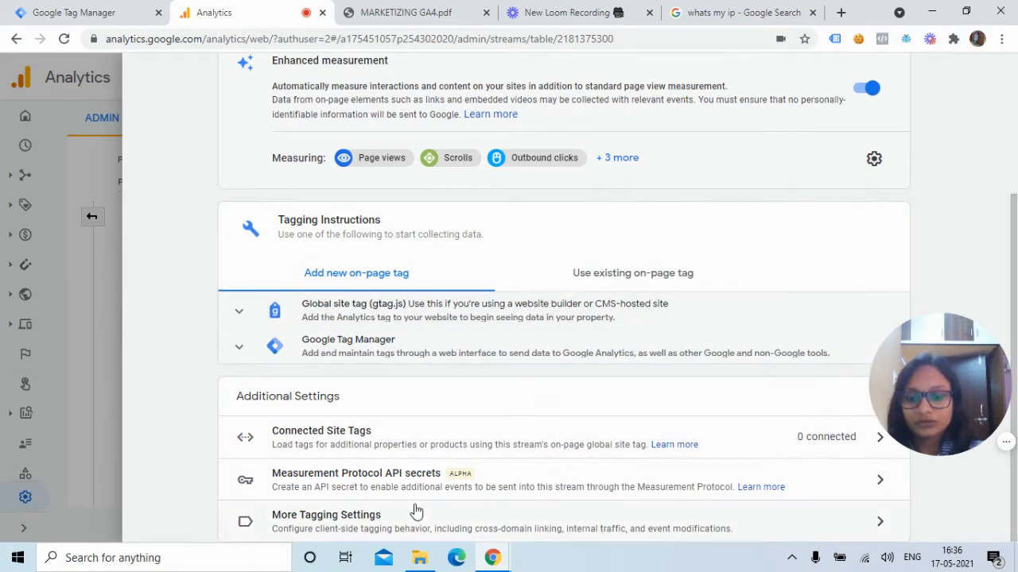
click(468, 528)
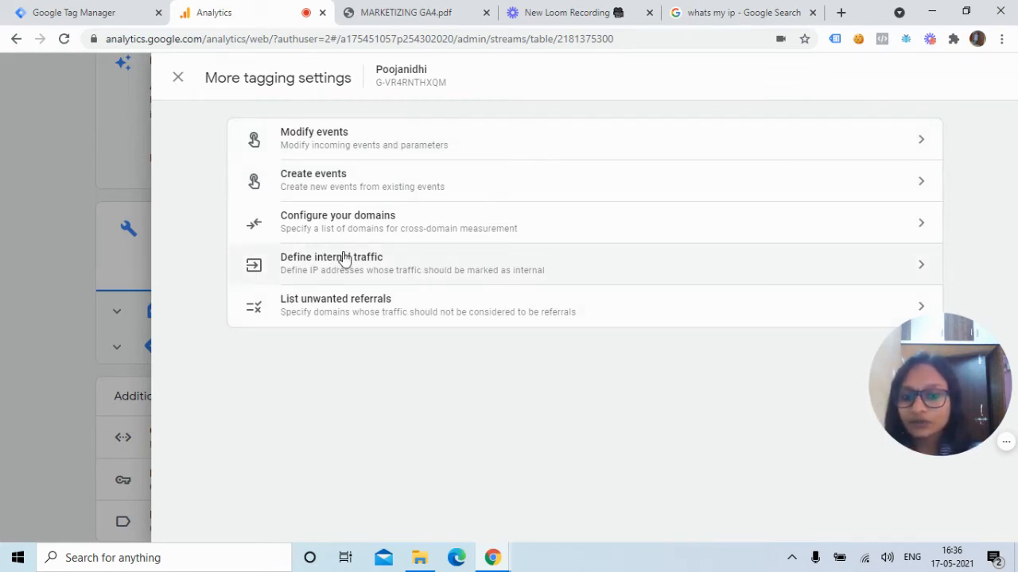
click(446, 11)
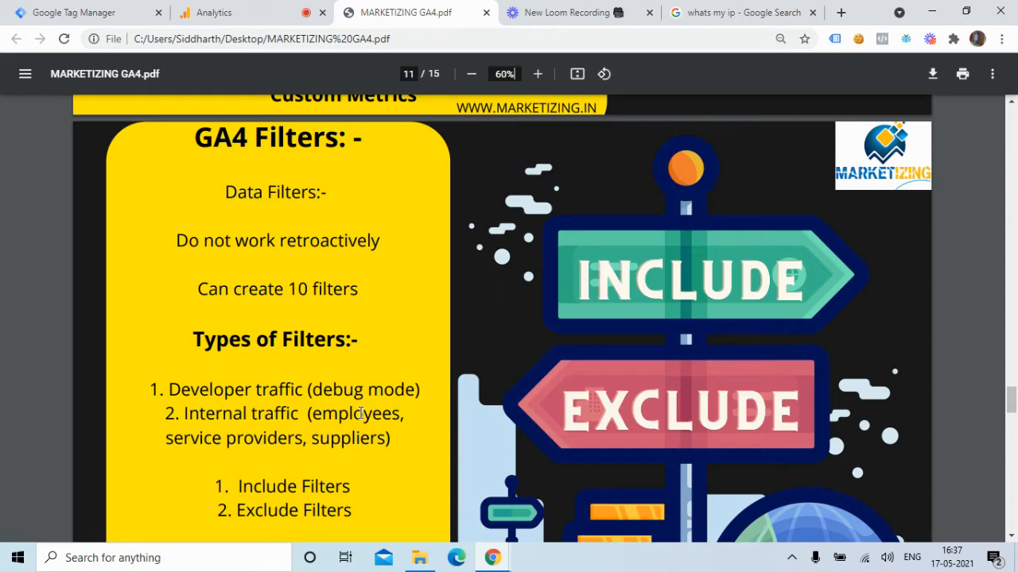
click(274, 18)
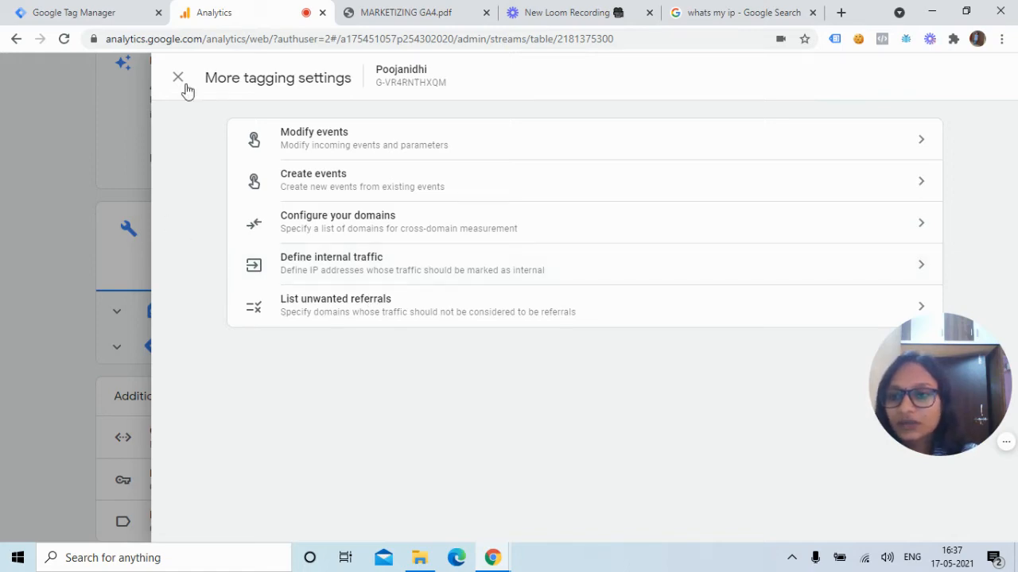
- Leave the web stream details and open the property's Data Filters under Data Settings
click(178, 78)
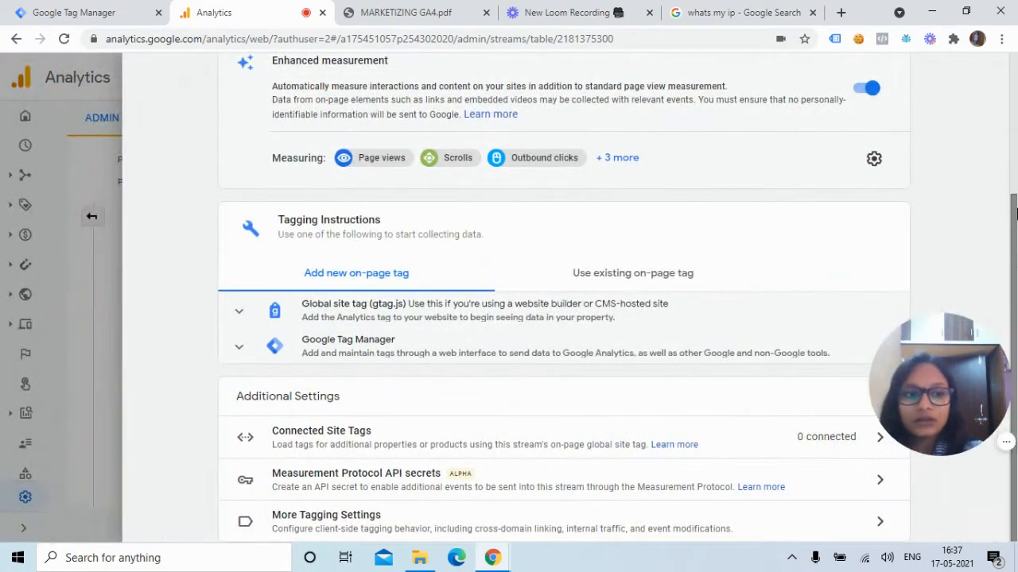
scroll(1016, 262, up, 3)
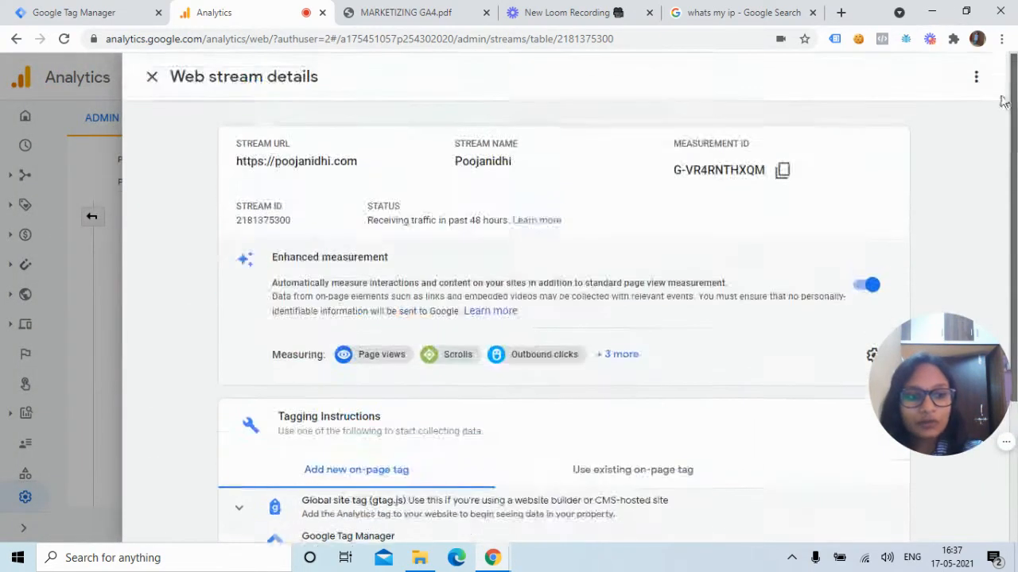
click(152, 72)
click(182, 362)
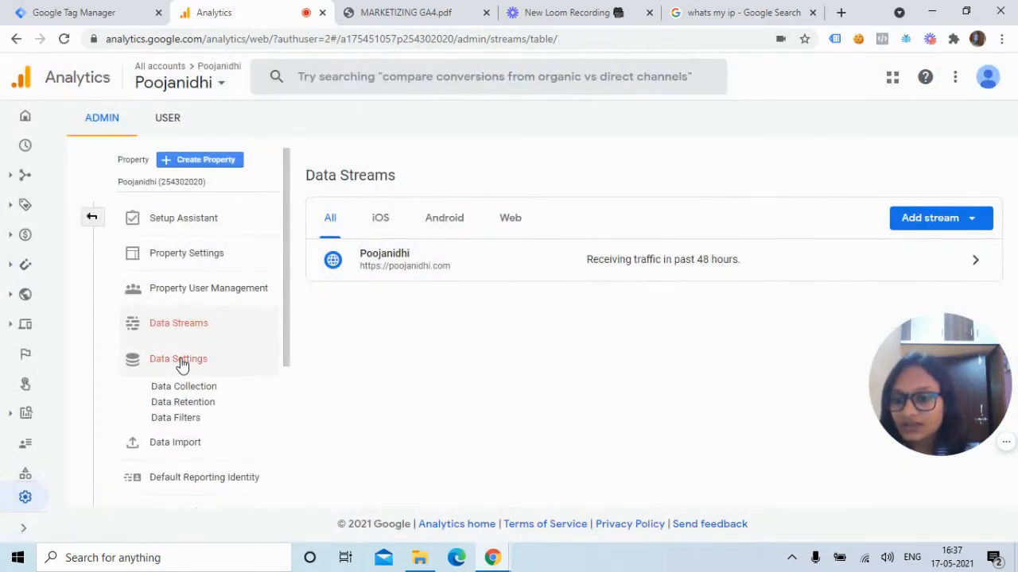
click(169, 425)
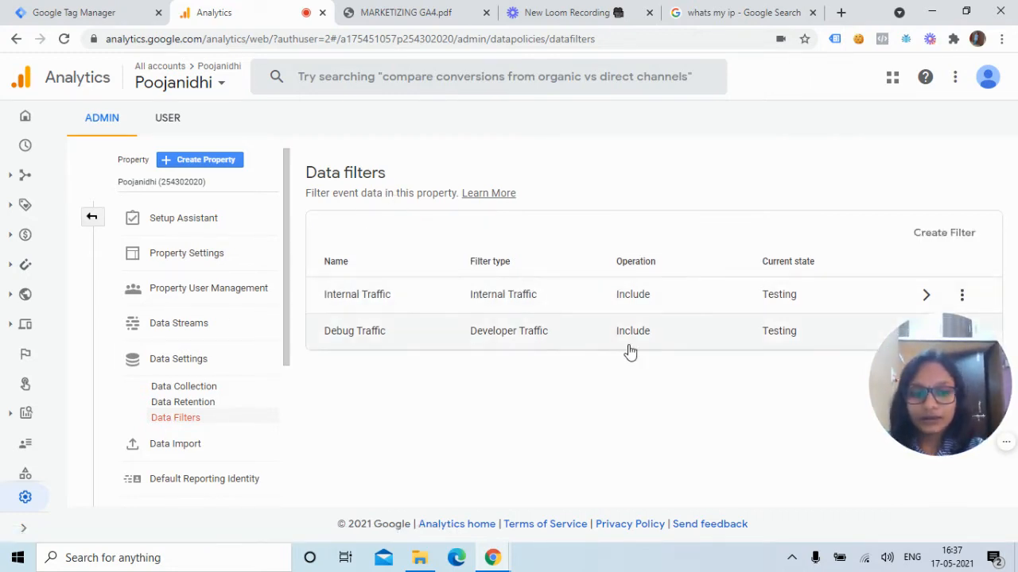
drag(961, 398, 959, 478)
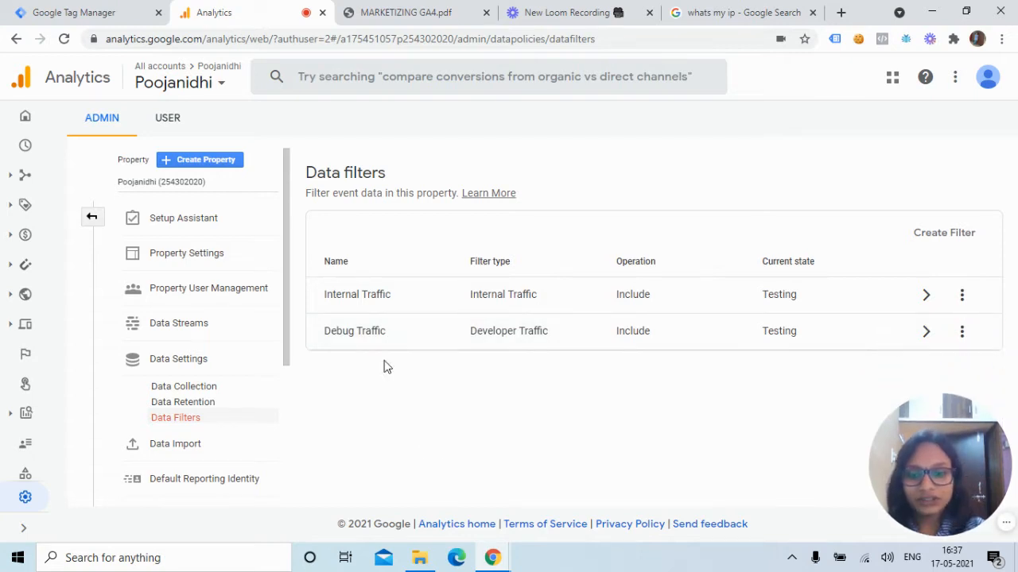
- Review the Debug Traffic data filter's details, and set the filter's state to Inactive
click(373, 337)
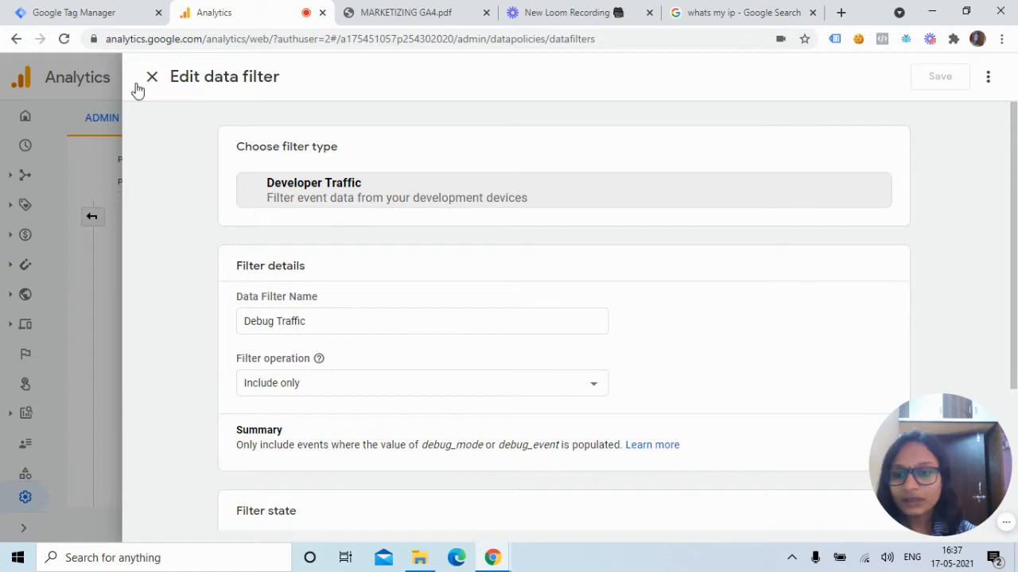
click(151, 77)
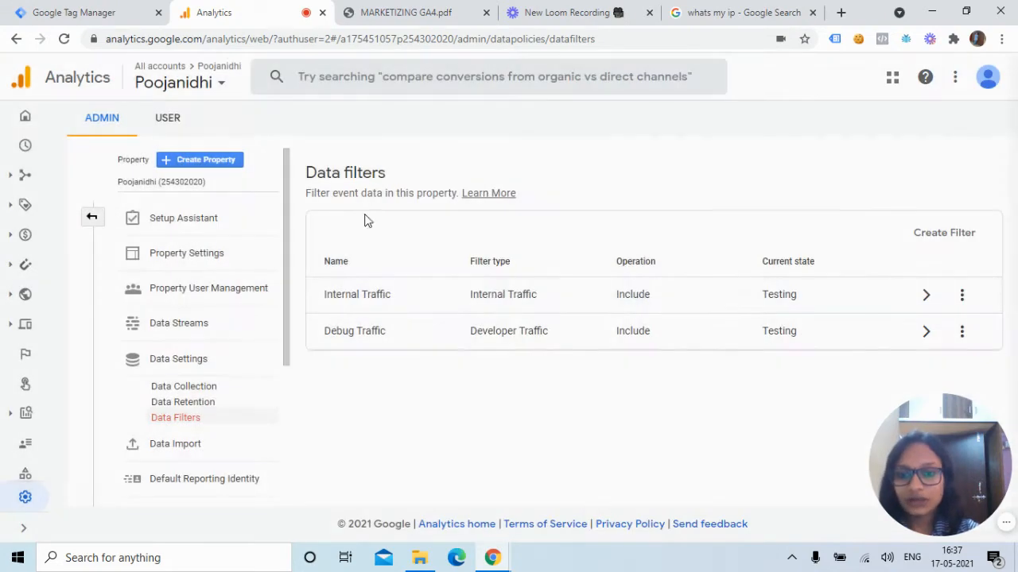
click(959, 331)
drag(916, 407, 646, 407)
click(946, 387)
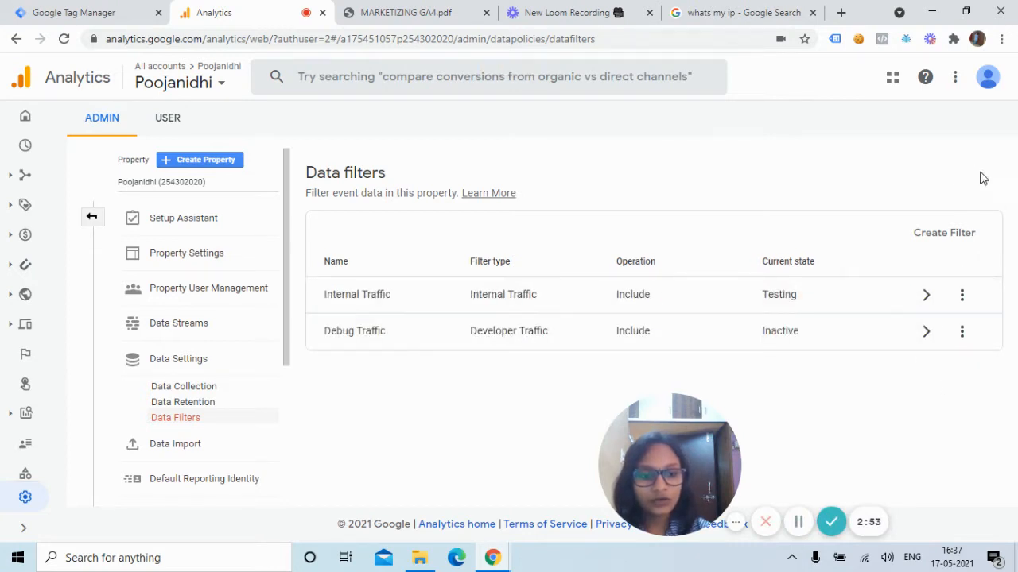
- Start a new data filter of the Developer Traffic type and name it "Developer Traffic"
click(954, 235)
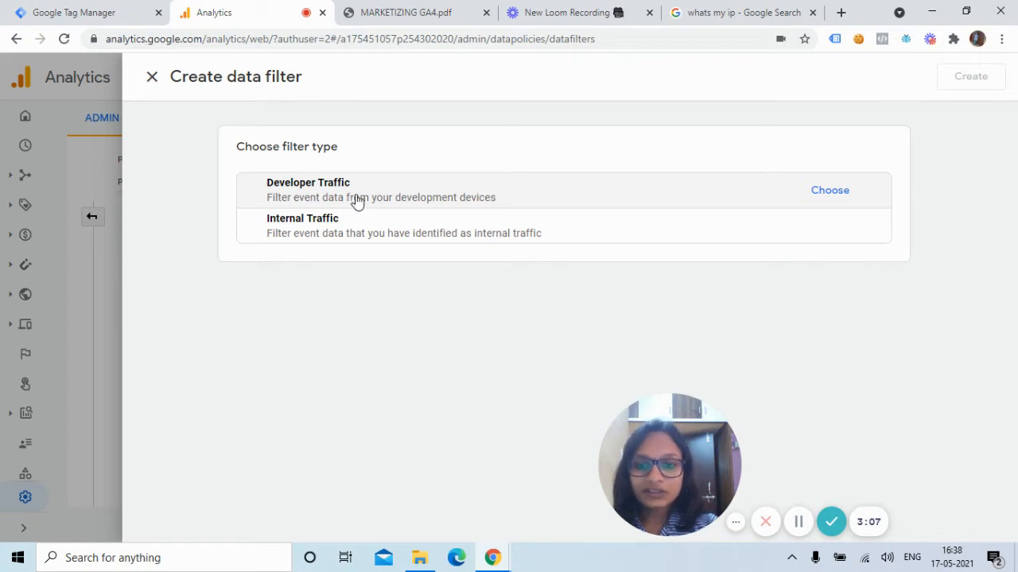
click(357, 201)
click(312, 329)
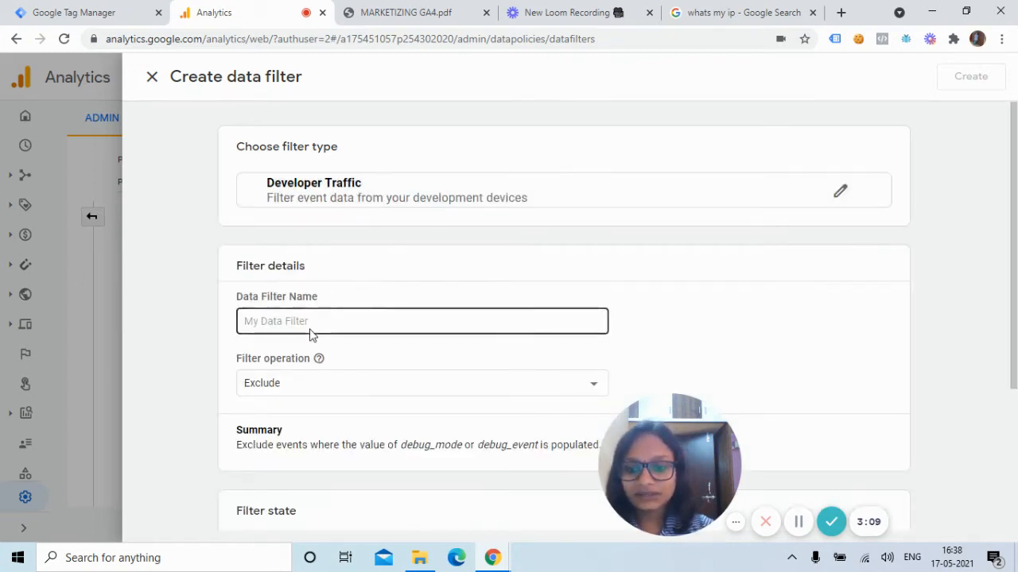
click(316, 322)
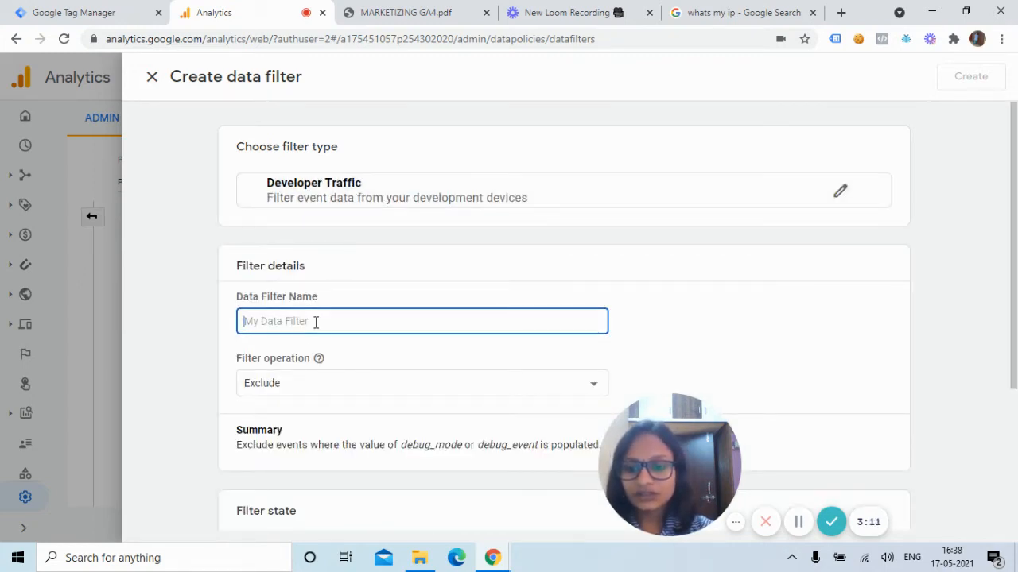
text(Developer t)
key(BackSpace)
text(Traffic)
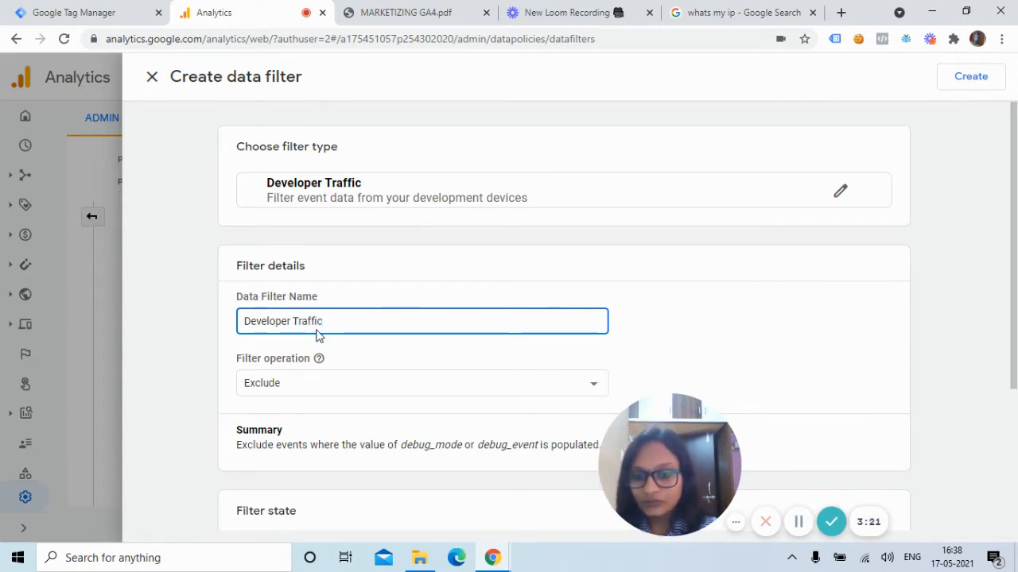
- Set the new filter's operation to Include only, consulting the GA4 Filters slide in MARKETIZING GA4.pdf
click(342, 385)
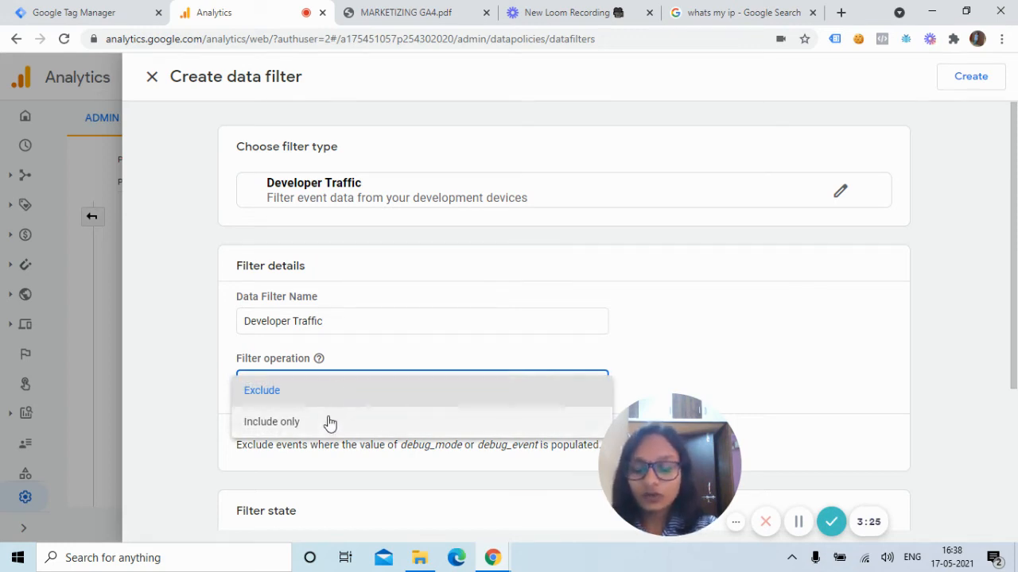
key(ctrl+Tab)
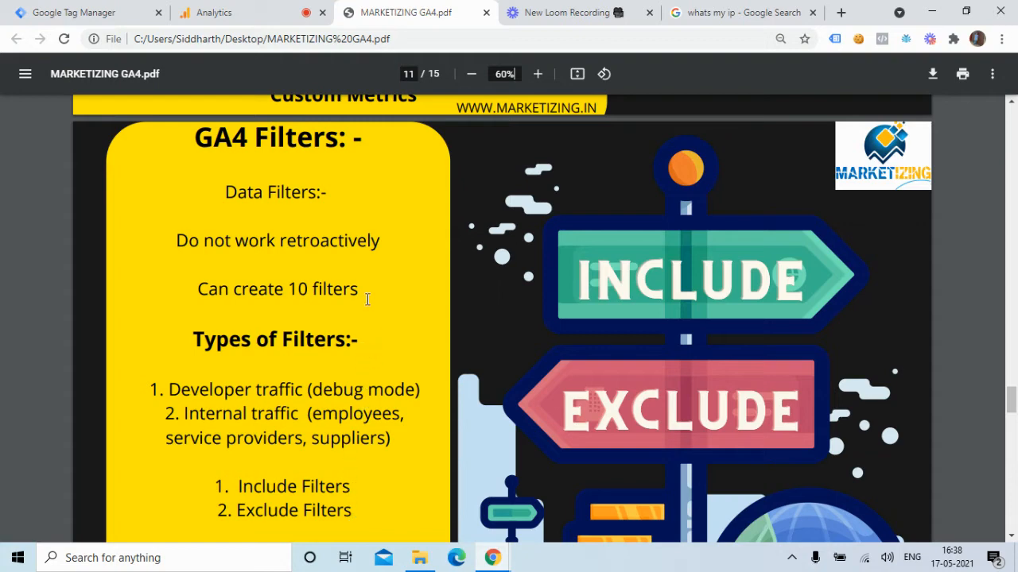
click(250, 10)
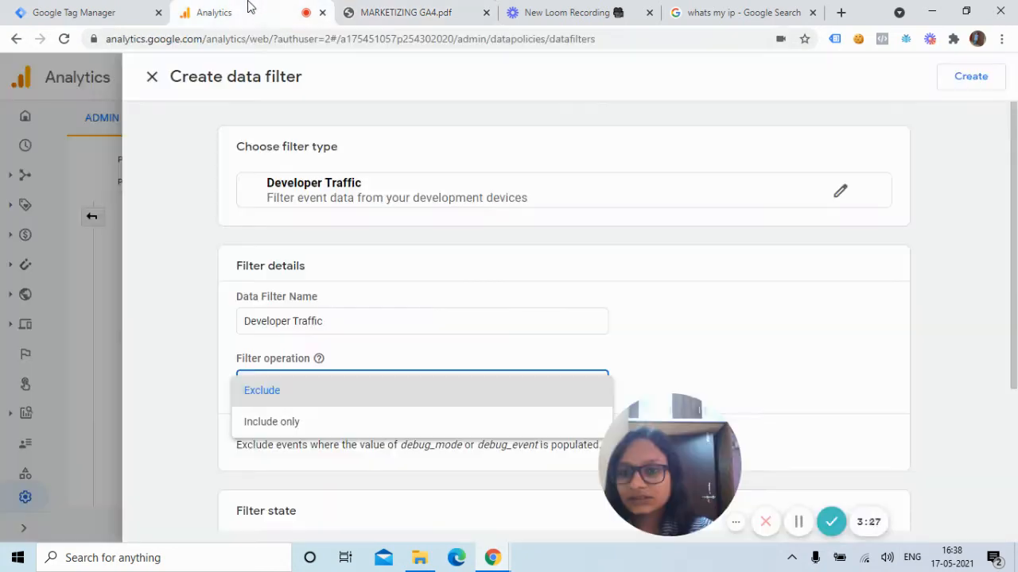
click(295, 431)
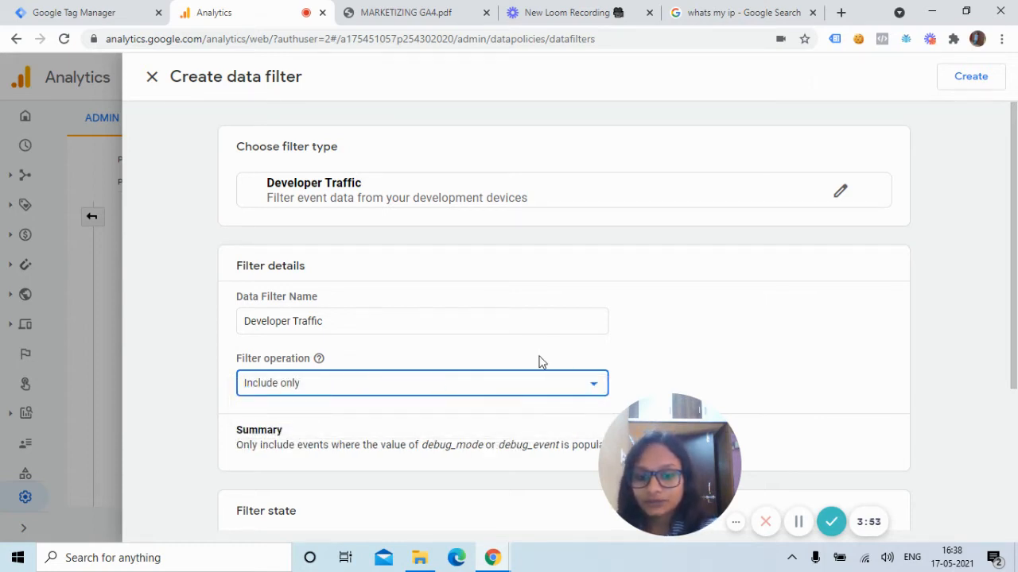
- Examine the filter state options and compare them with the filter modes on the GA4 Filters slide in full screen
drag(1014, 286, 1015, 428)
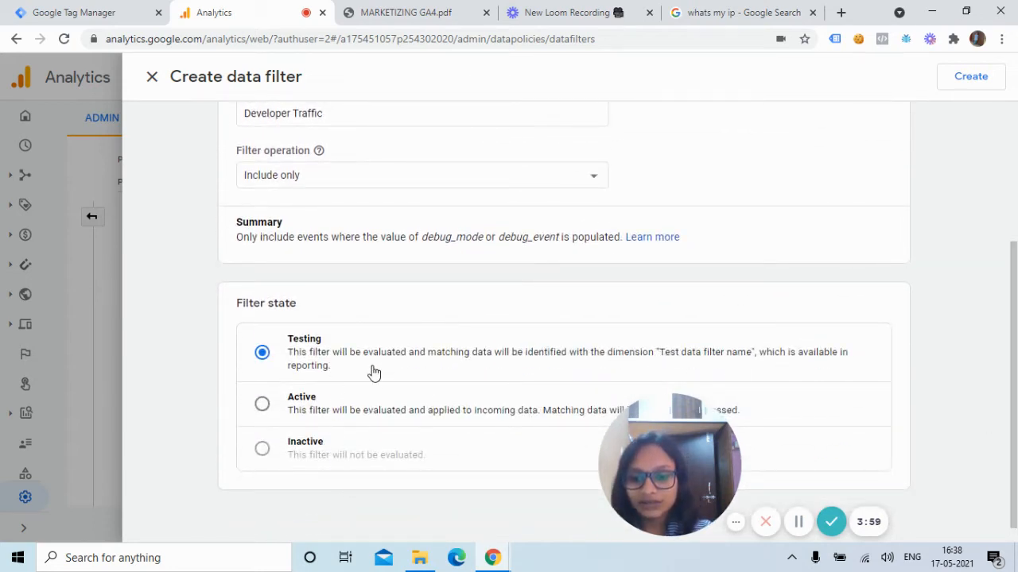
click(480, 10)
click(1001, 39)
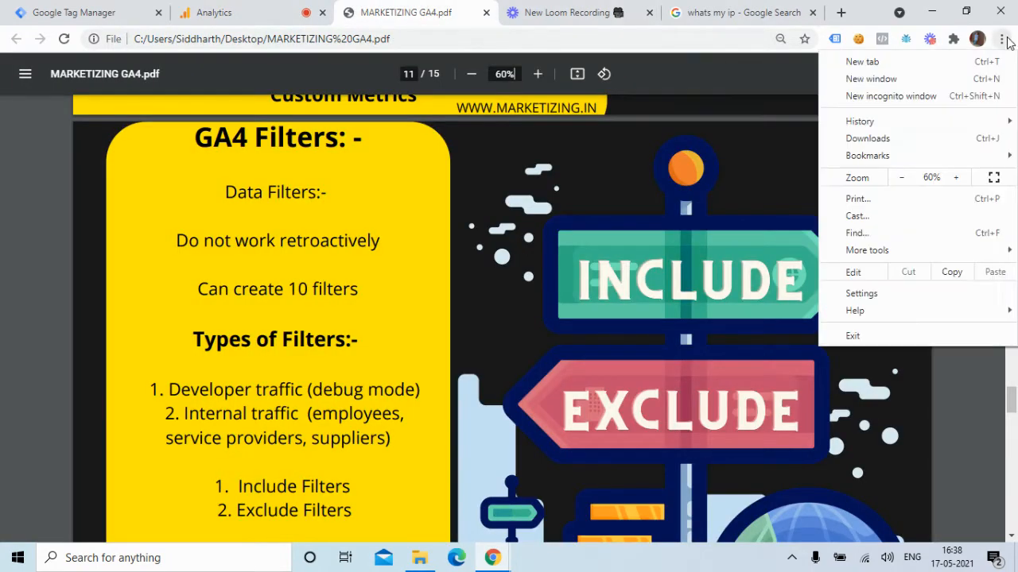
click(992, 175)
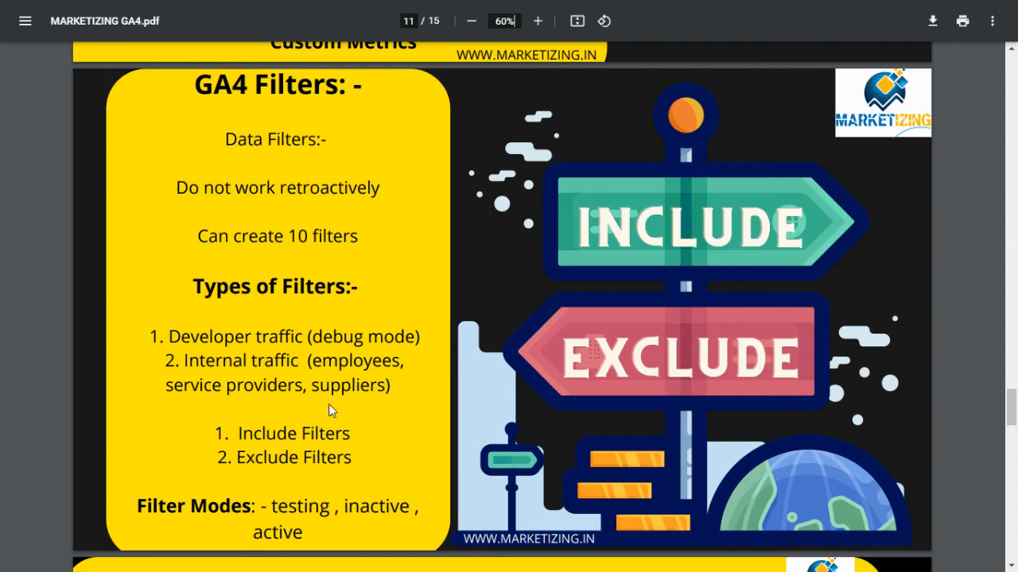
click(509, 52)
click(230, 12)
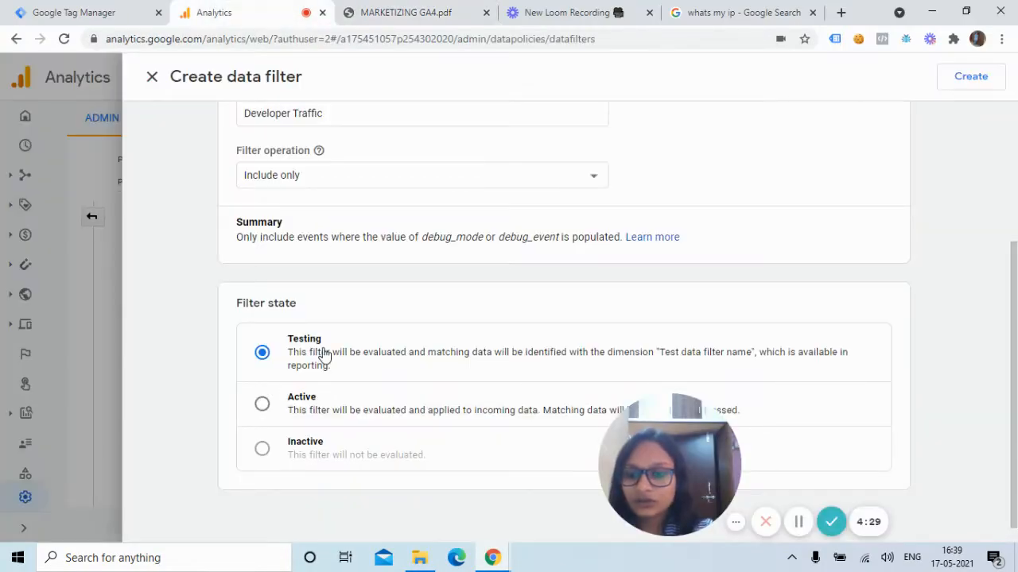
- Keep the Developer Traffic filter in the Testing state and create it
drag(1015, 273, 1015, 317)
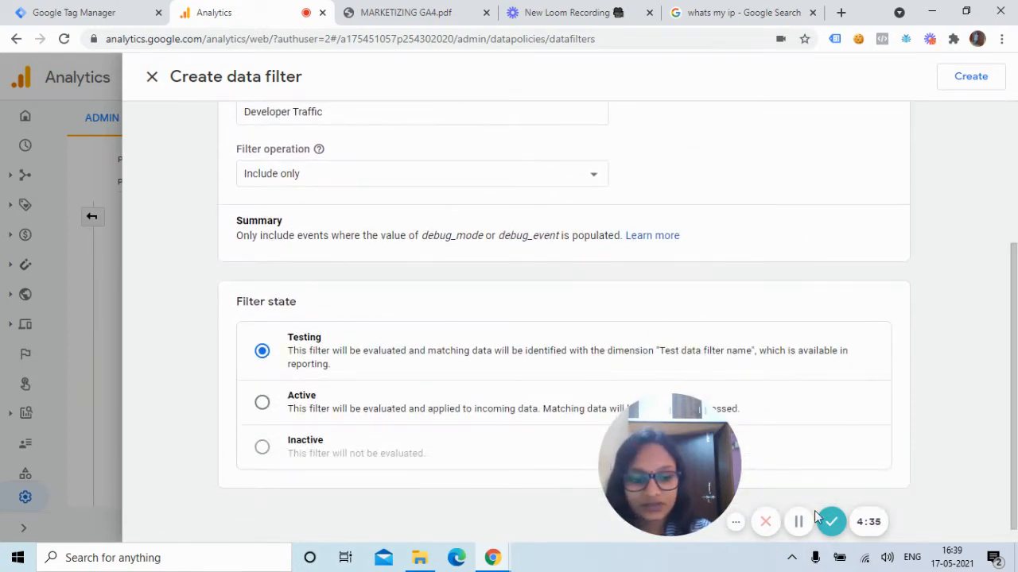
drag(693, 482, 155, 521)
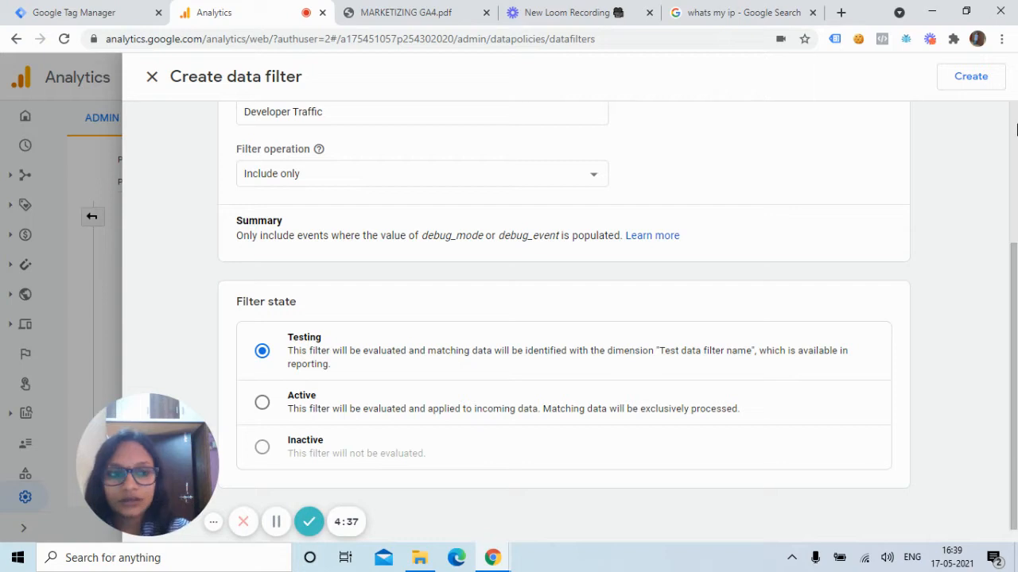
click(958, 76)
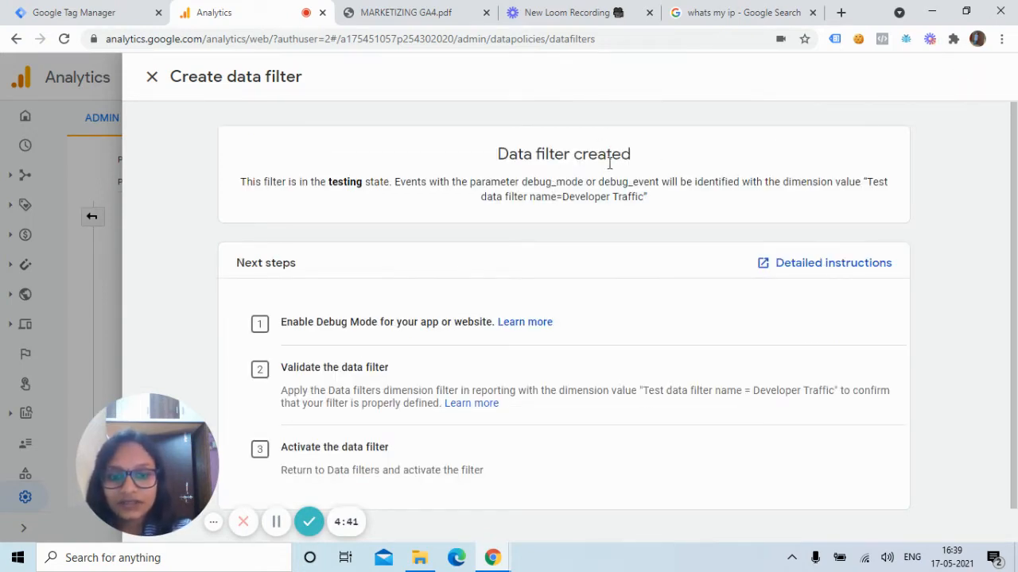
- Close the data filter page and open the Realtime overview report
click(152, 77)
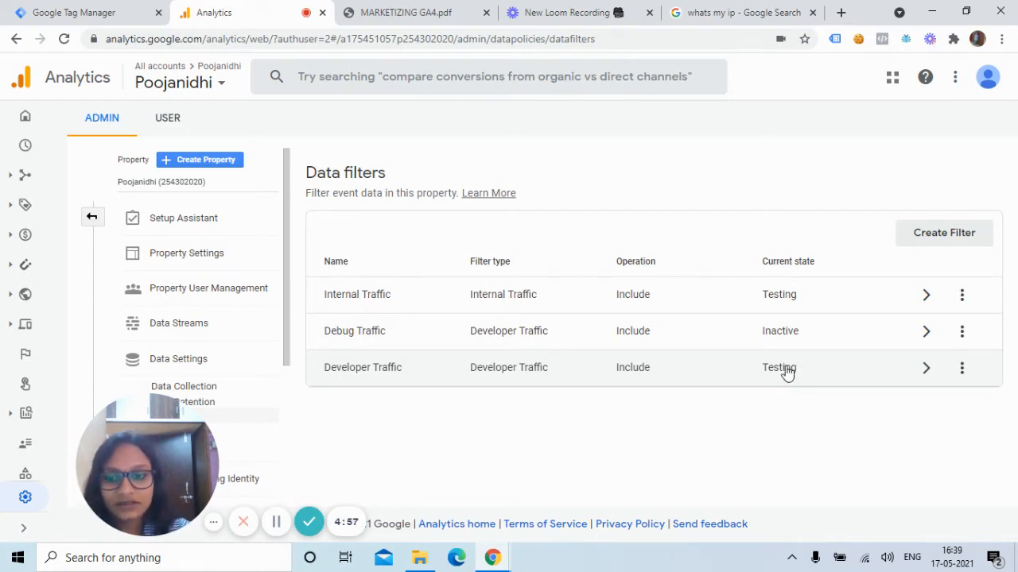
click(27, 150)
click(25, 159)
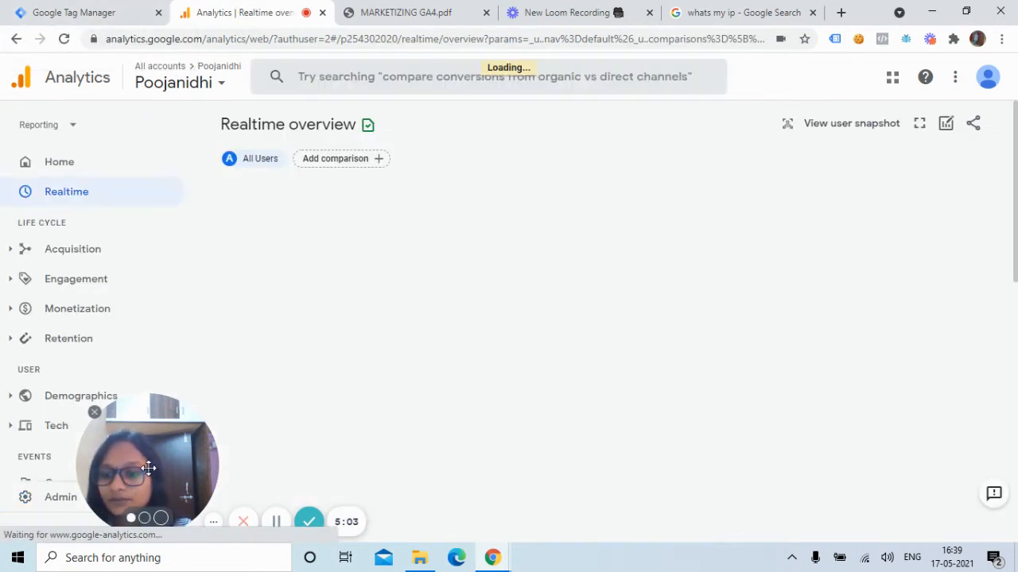
click(96, 12)
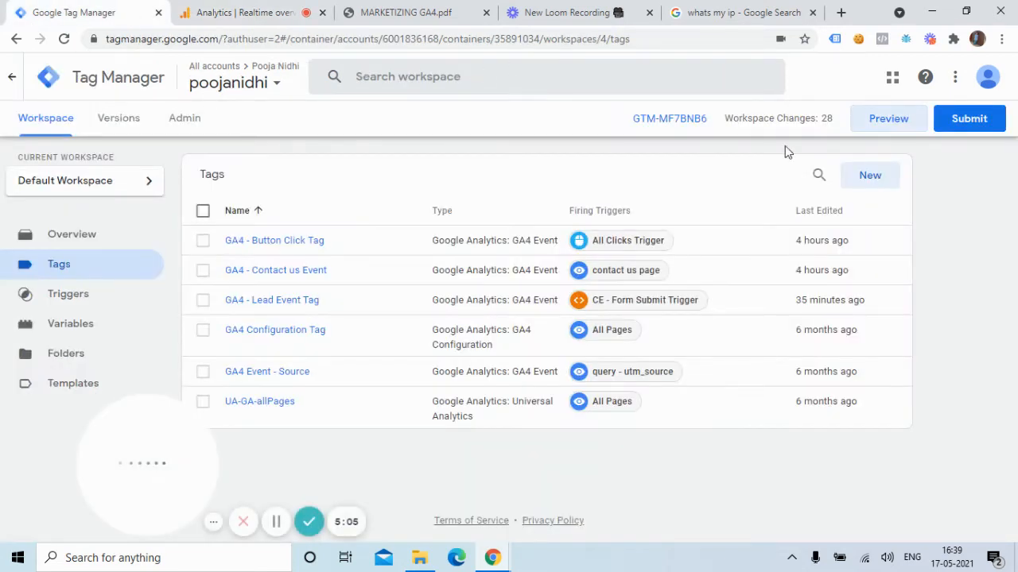
click(903, 126)
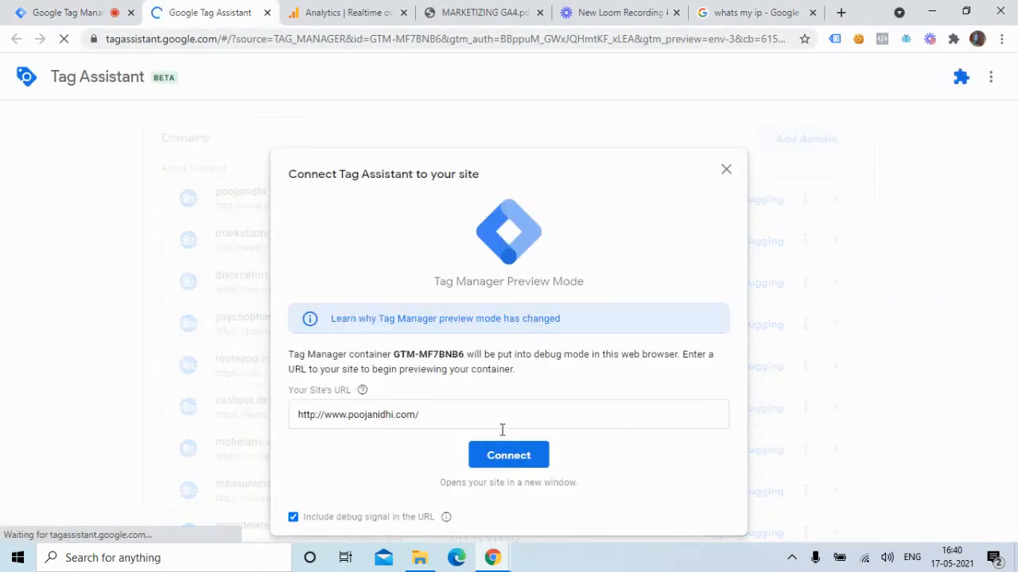
click(510, 457)
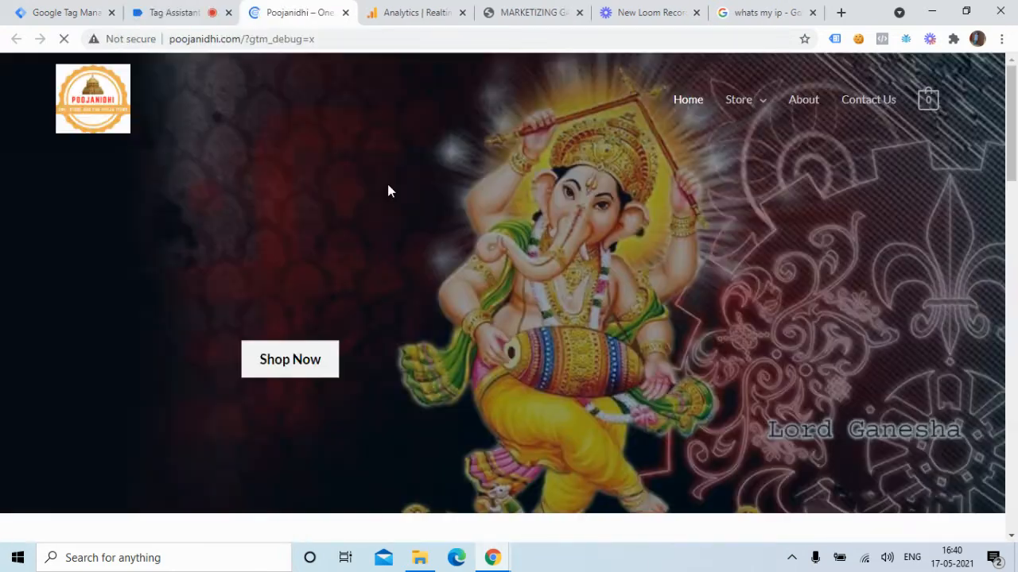
- Return to the Analytics Realtime report and check the values offered for a comparison on Test data filter name
click(414, 14)
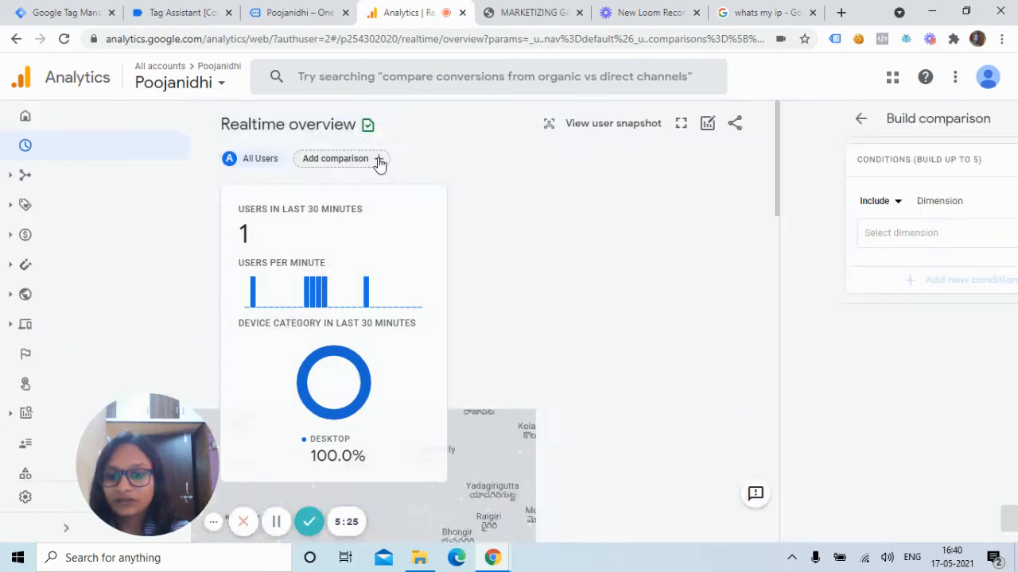
click(379, 162)
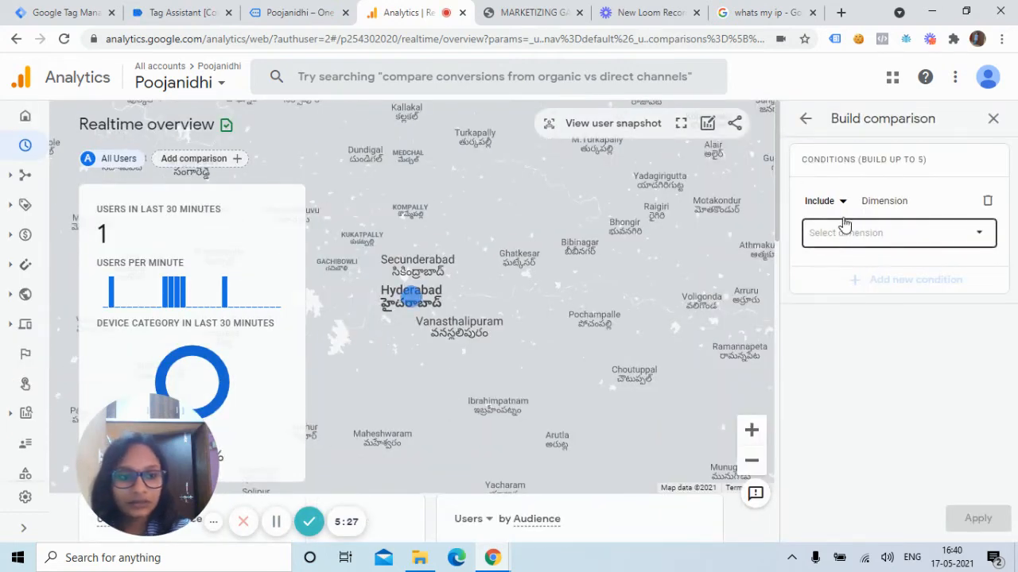
click(860, 237)
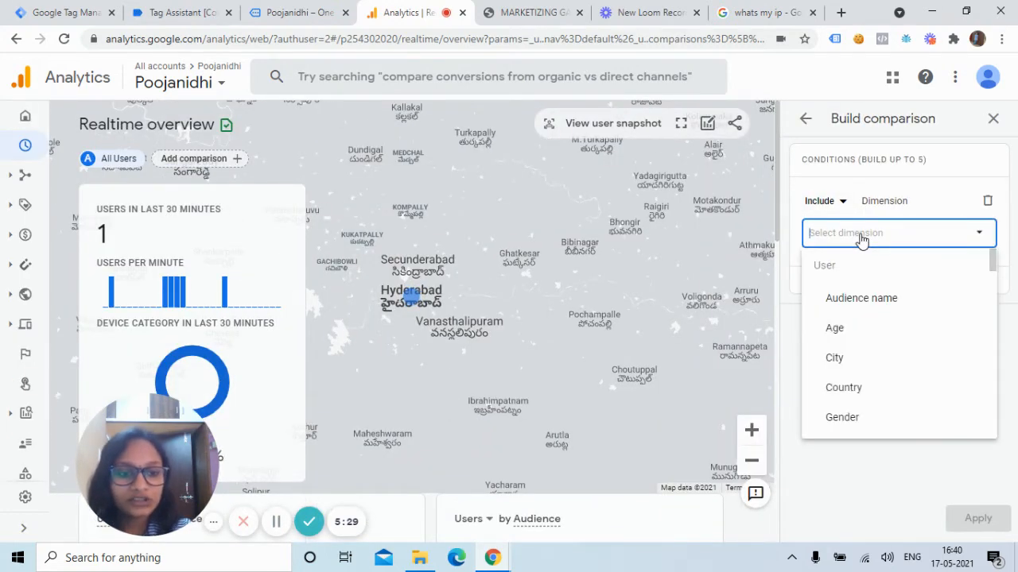
text(test)
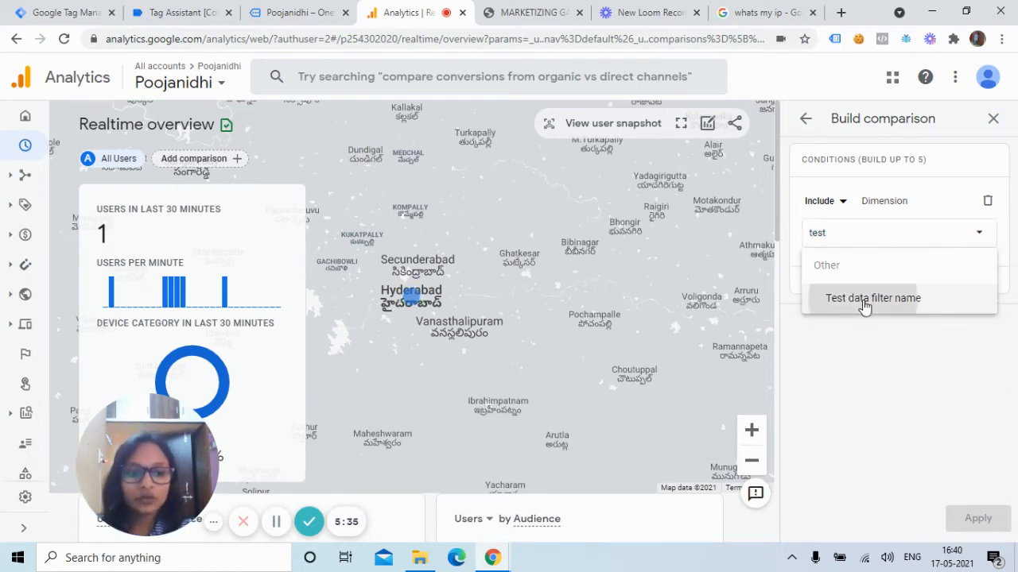
click(864, 306)
click(896, 298)
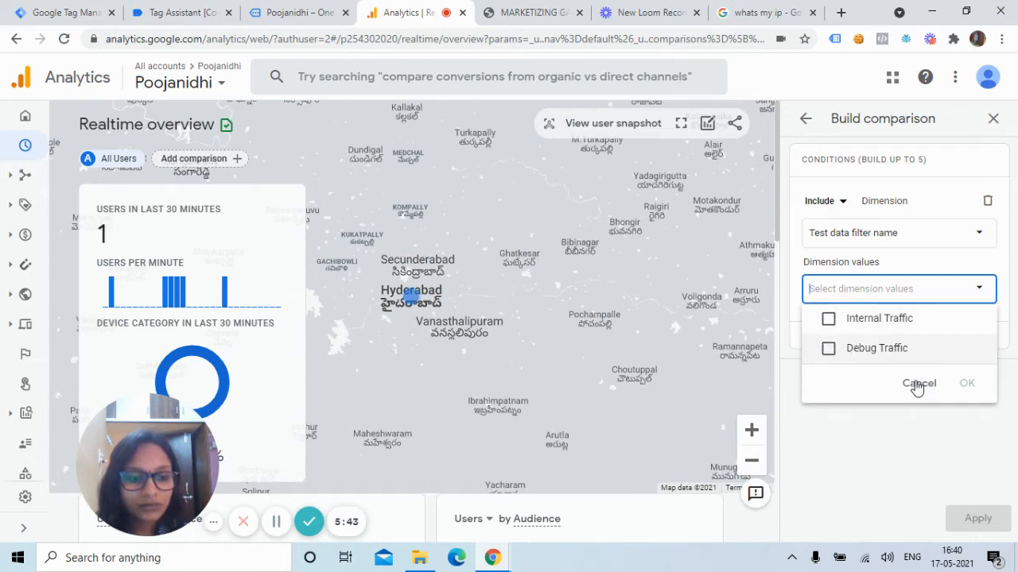
- Reload the Realtime report and apply a comparison that includes Test data filter name = Developer Traffic
click(64, 39)
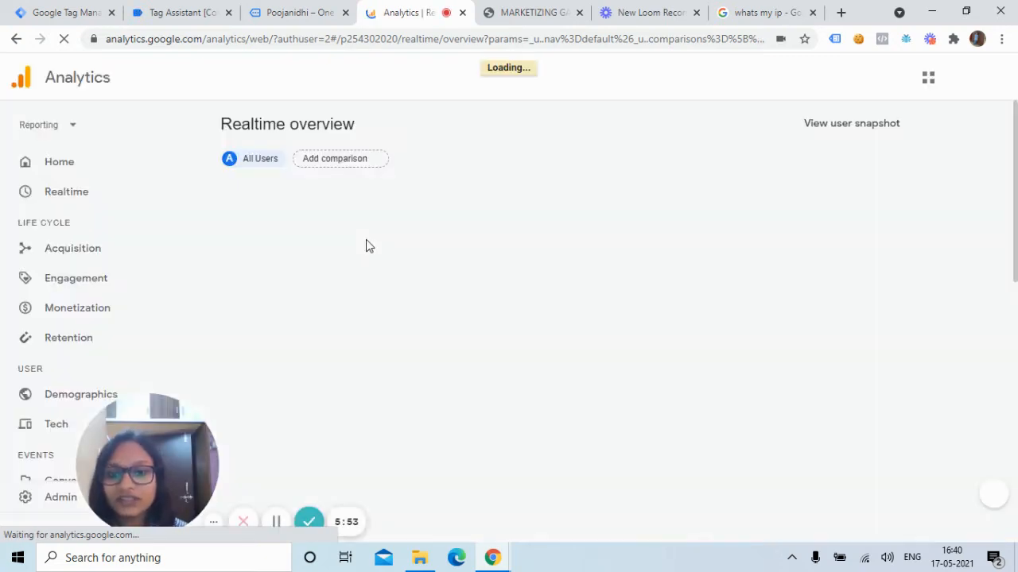
click(345, 159)
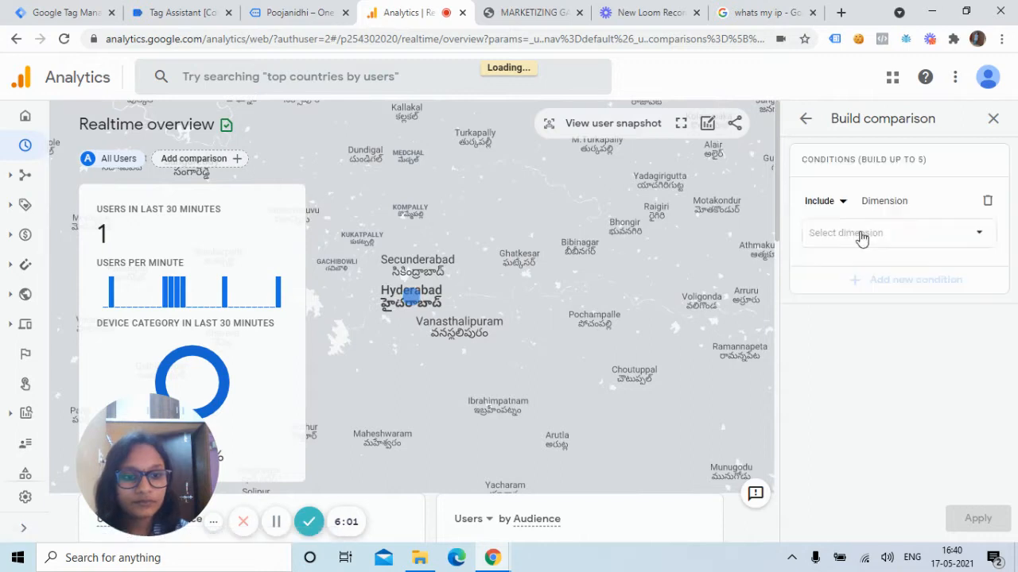
click(850, 232)
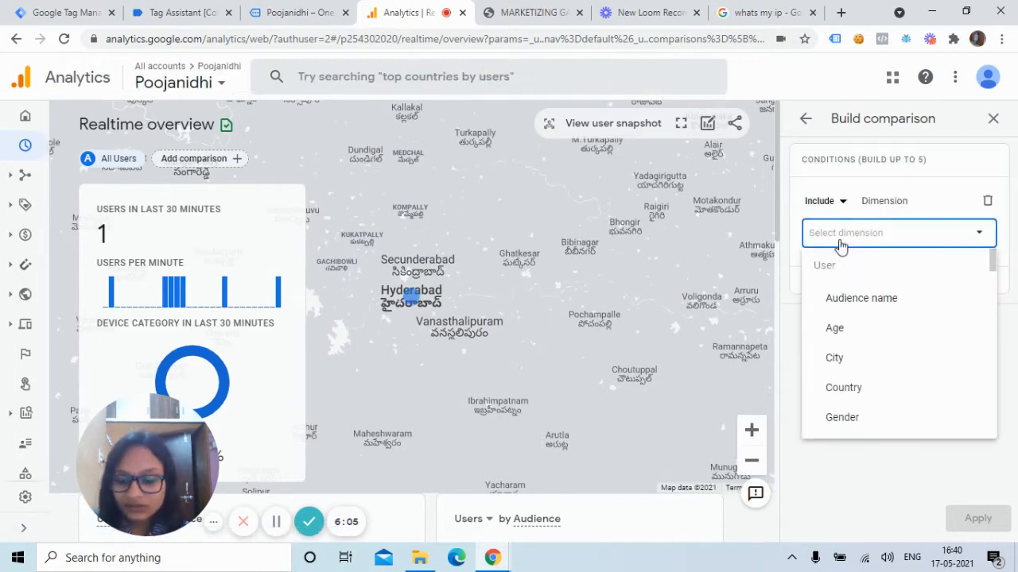
text(test)
click(865, 304)
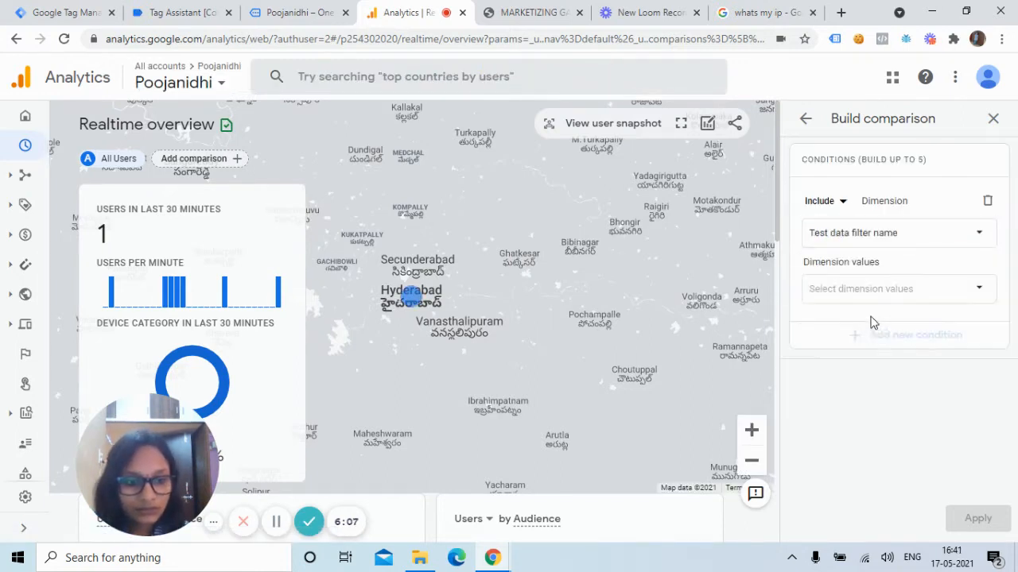
click(900, 290)
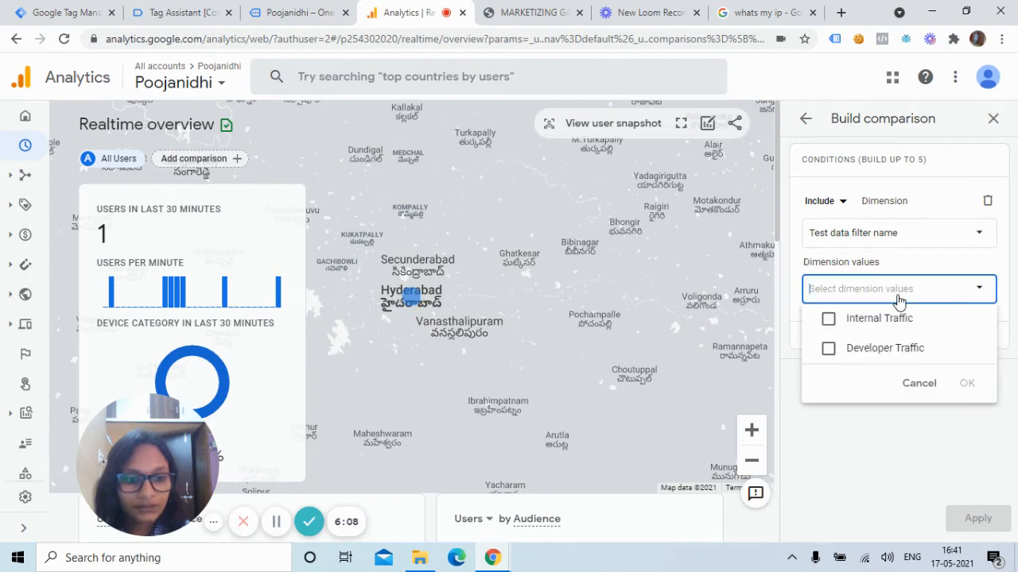
click(891, 362)
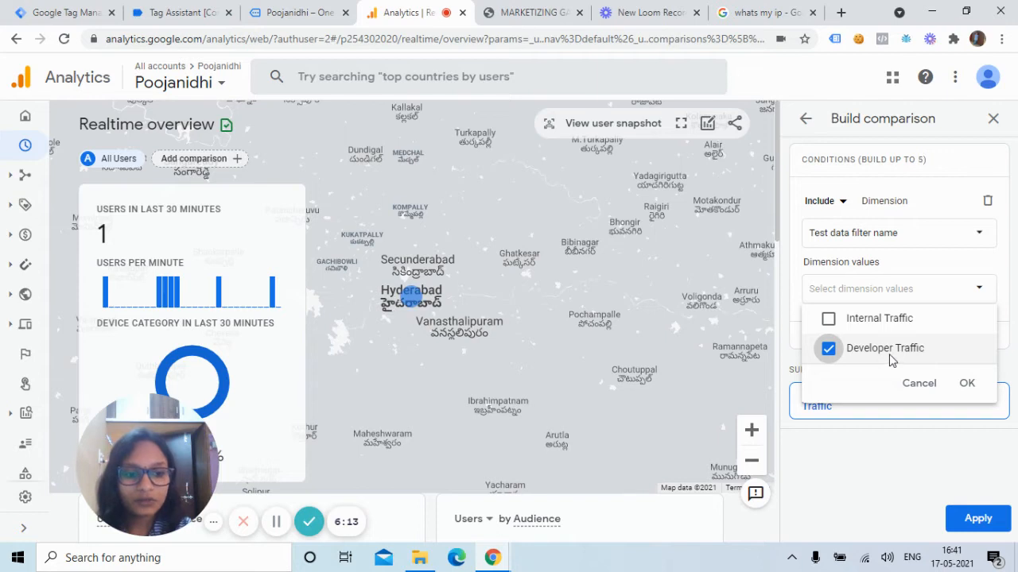
click(967, 385)
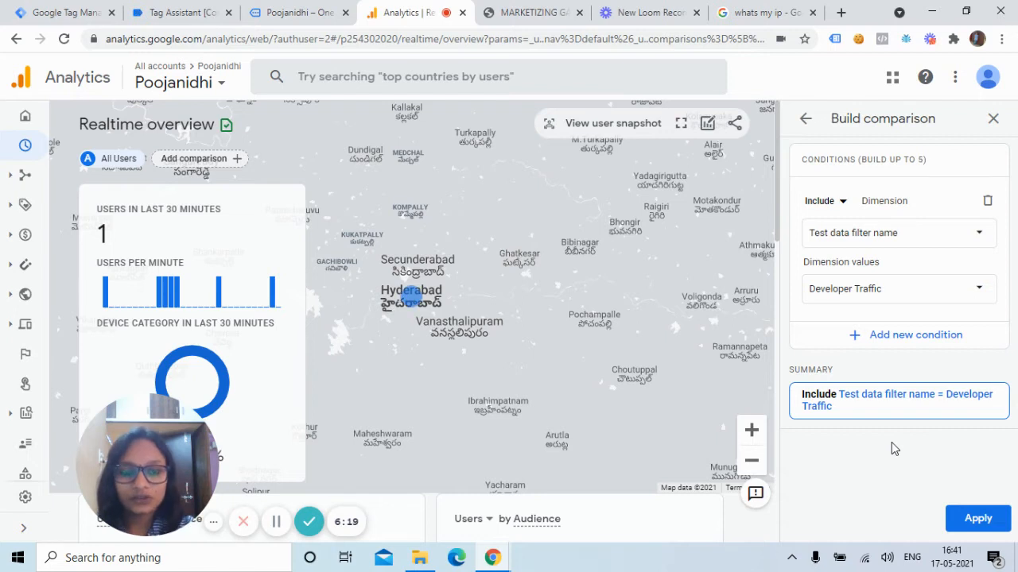
click(978, 519)
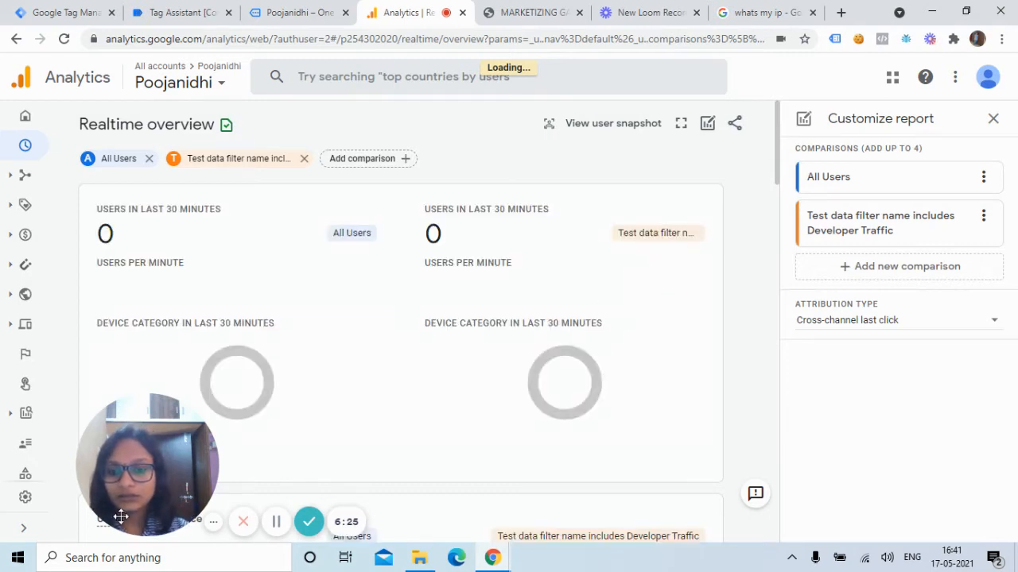
- Change the Test data filter name comparison to exclude Developer Traffic and apply it to the Realtime report
drag(157, 484, 947, 427)
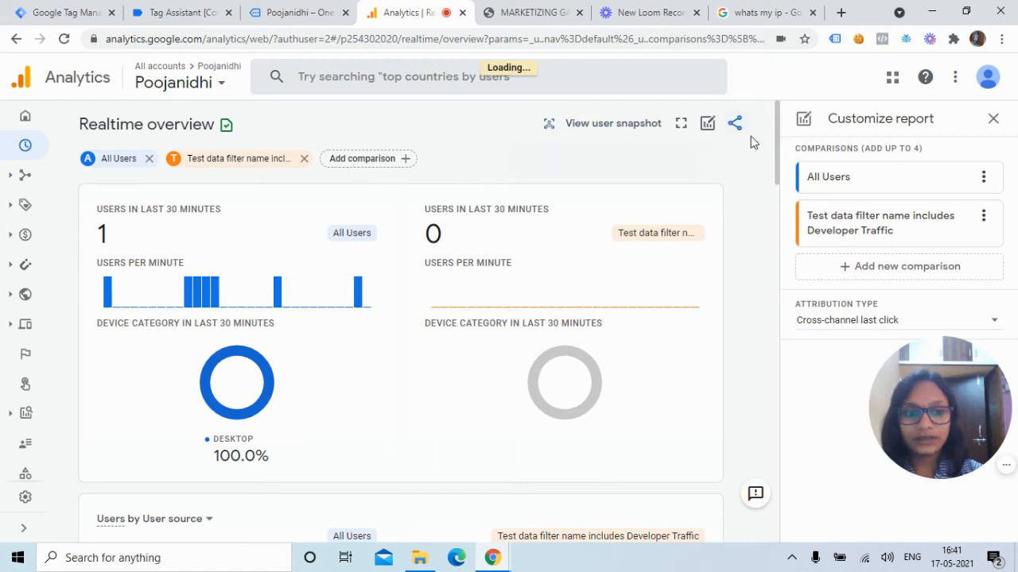
click(872, 231)
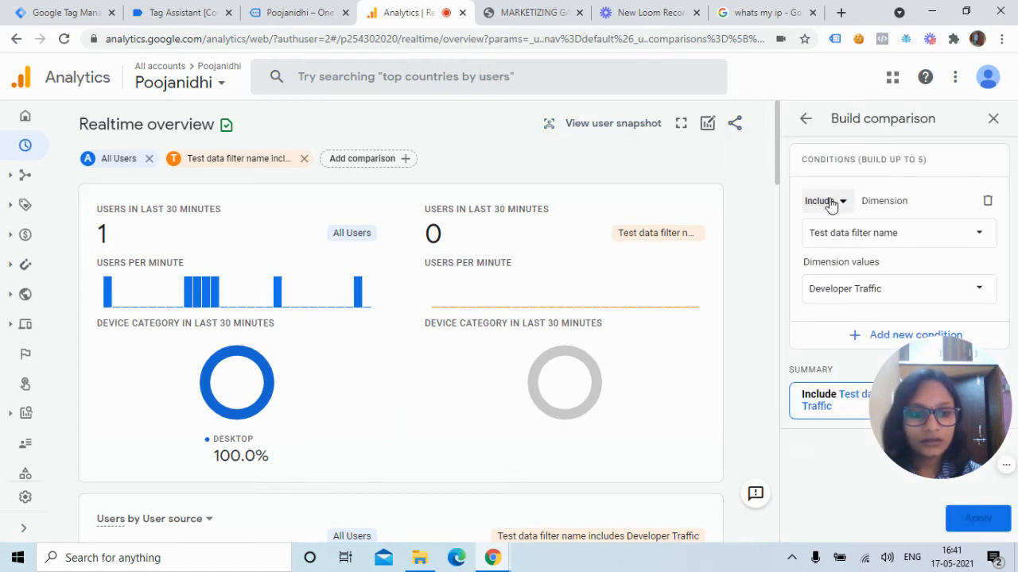
click(827, 201)
click(830, 273)
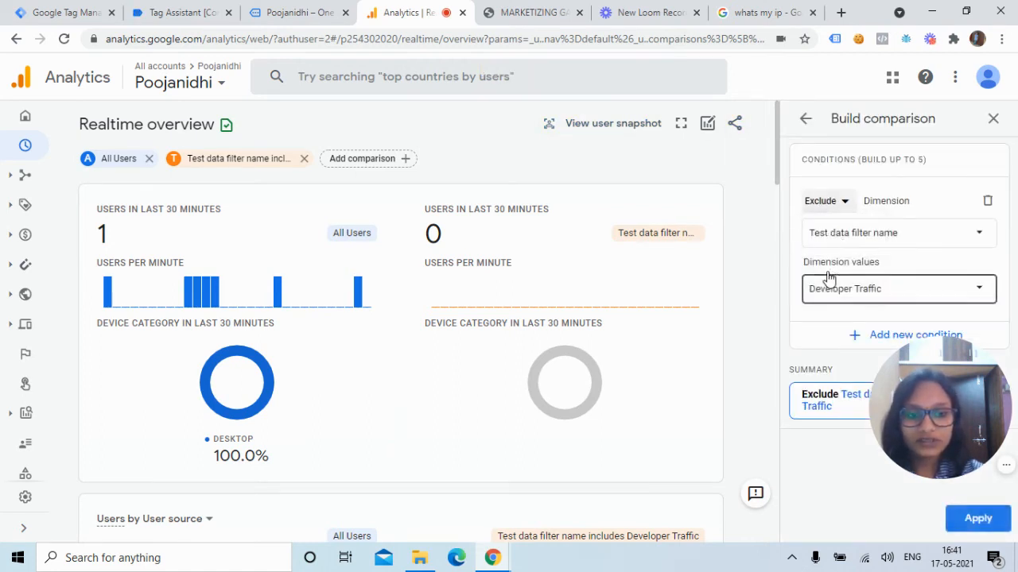
click(990, 523)
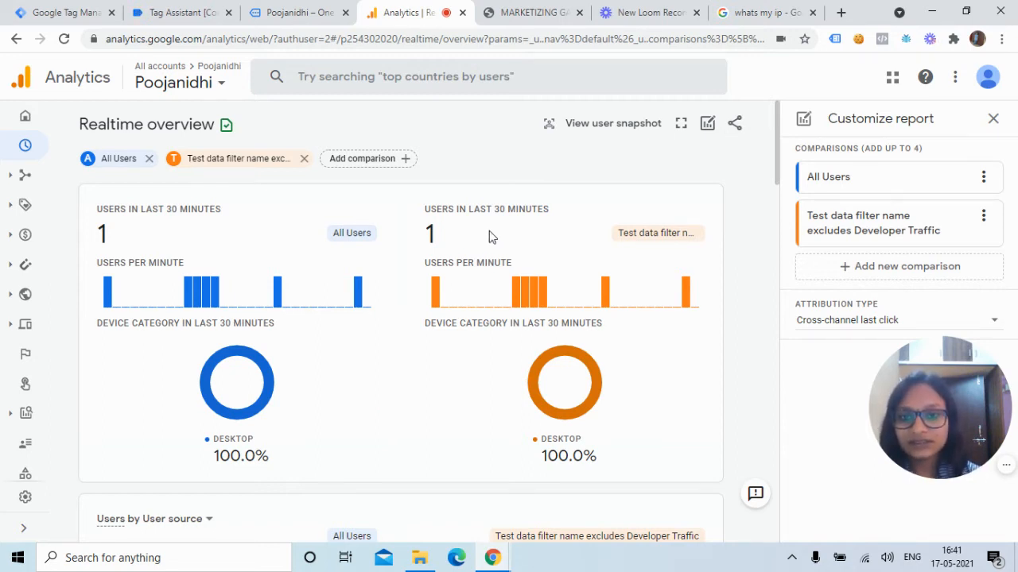
- Open the property's data filters in the admin settings and view the state actions available for the Developer Traffic filter
click(26, 498)
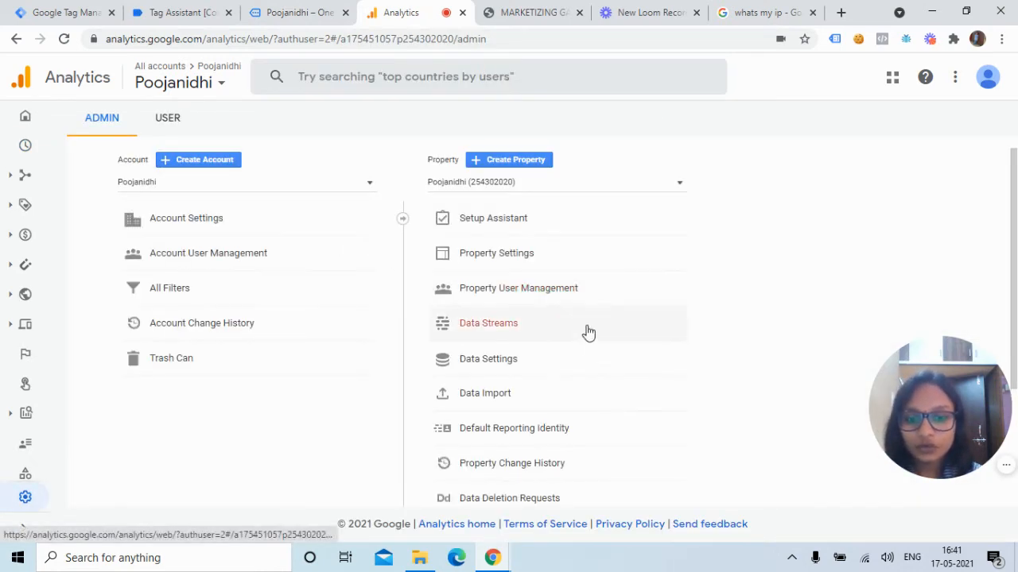
click(499, 335)
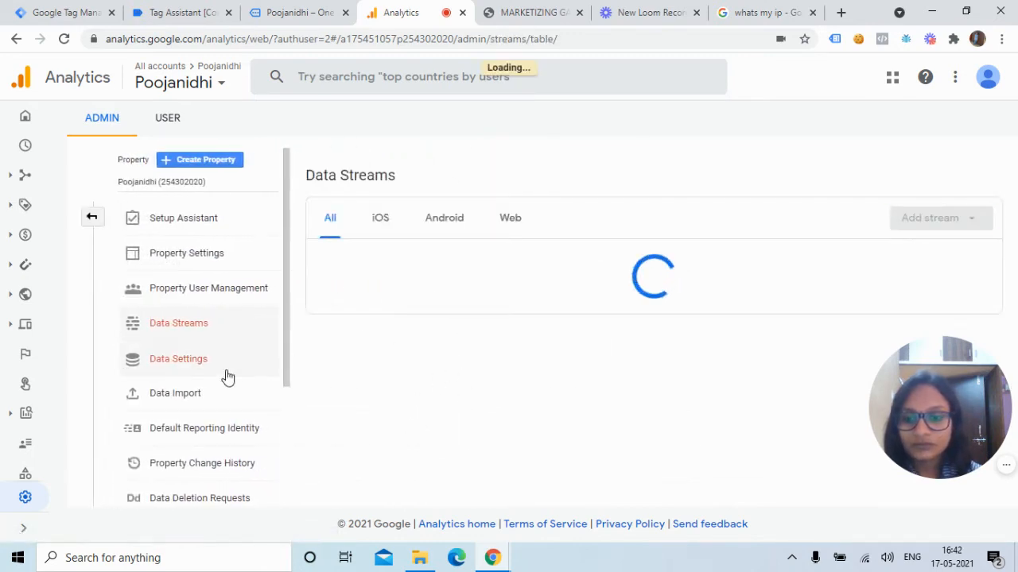
click(182, 366)
click(191, 421)
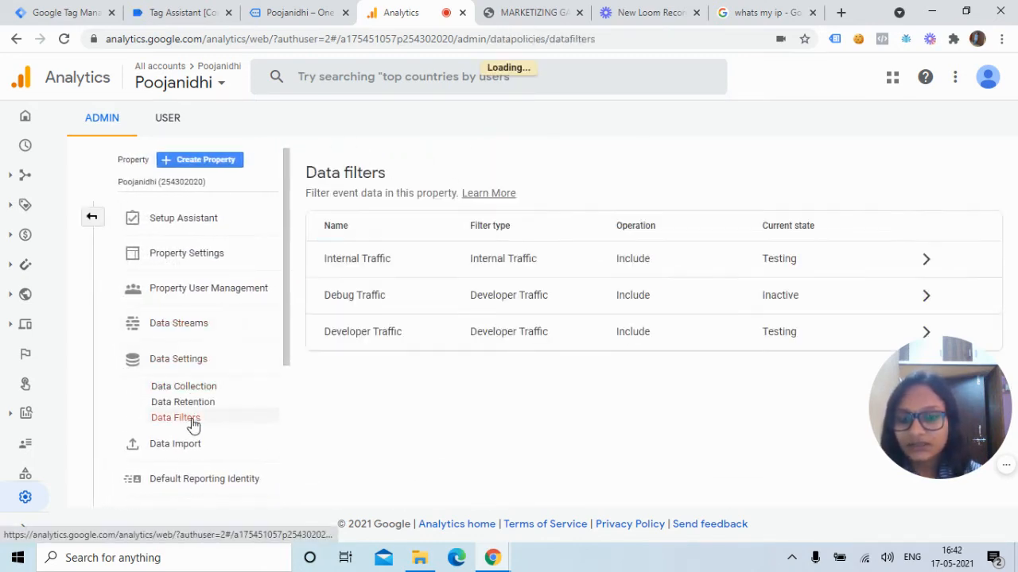
drag(956, 441, 615, 499)
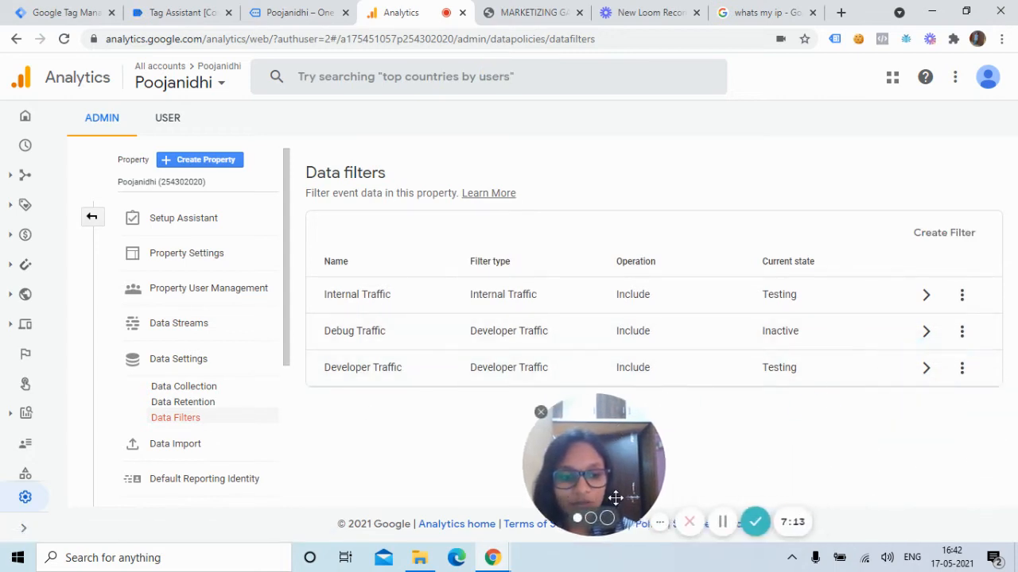
click(961, 370)
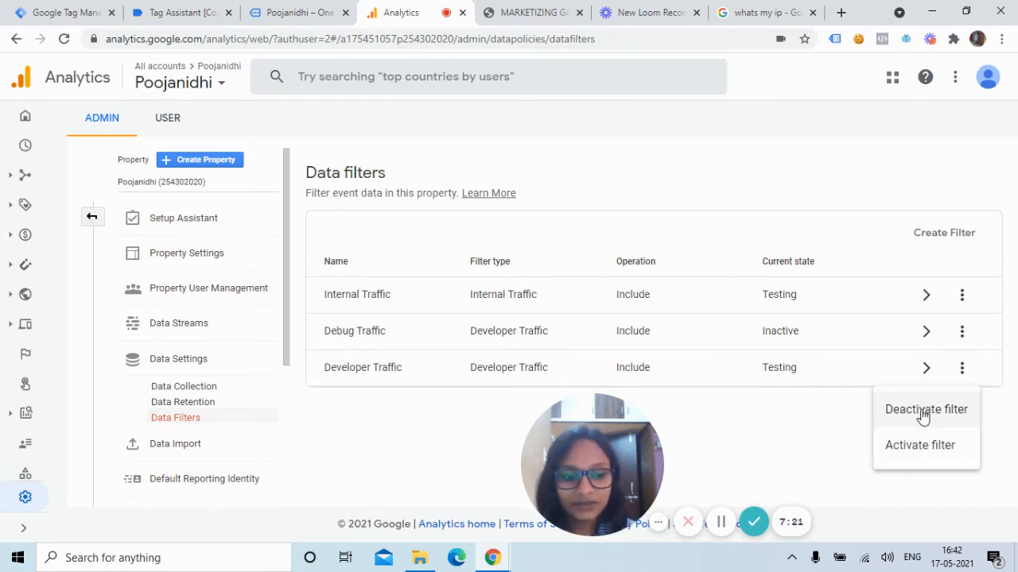
drag(634, 513, 401, 513)
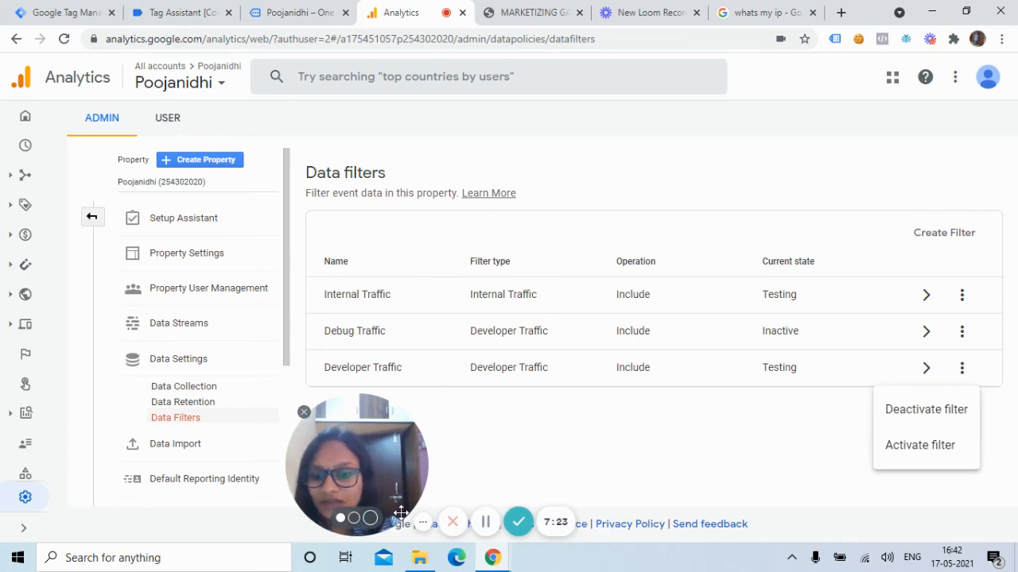
- Review the filter types on the GA4 Filters slide in the PDF and return to the Analytics data filters list
click(513, 10)
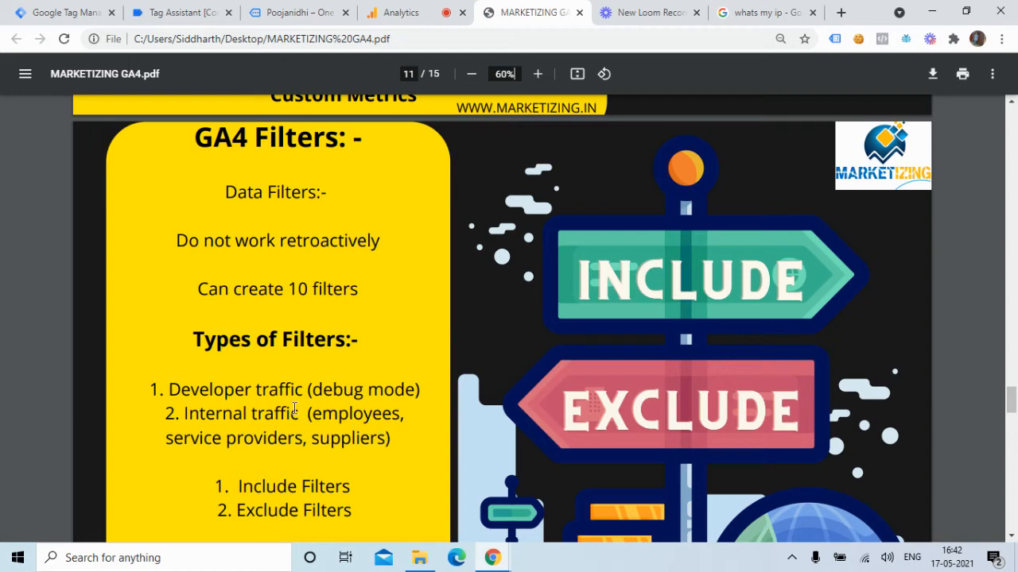
click(394, 12)
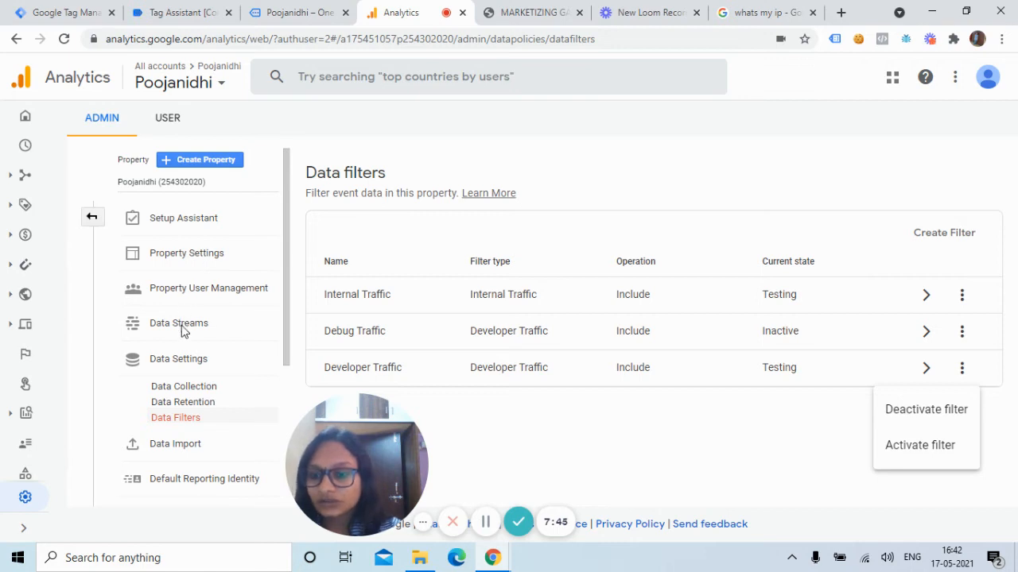
click(195, 224)
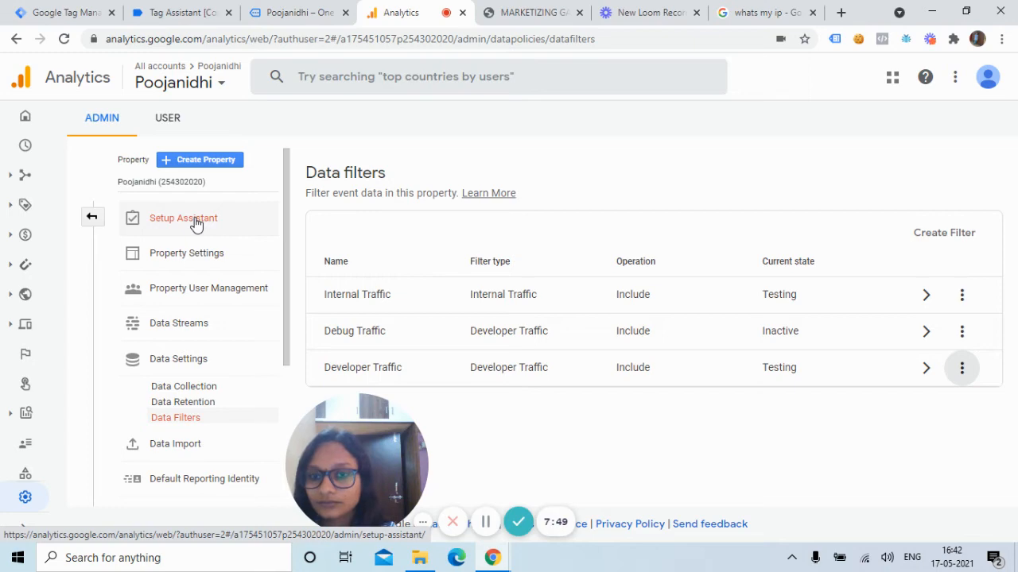
- Open the Poojanidhi web stream details by way of the Setup Assistant's Tag installation entry
click(180, 220)
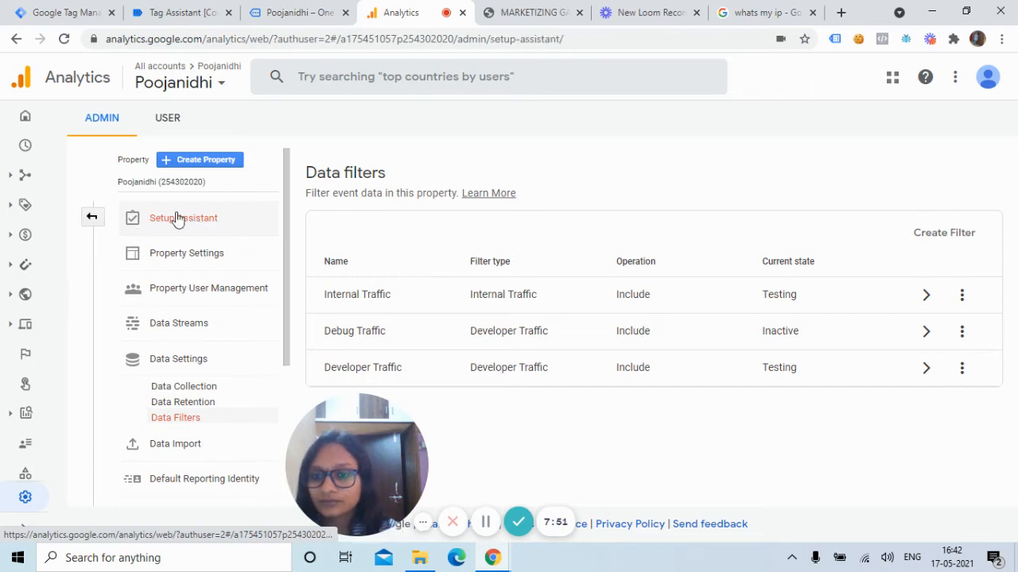
drag(1015, 180, 1006, 272)
scroll(1004, 273, up, 2)
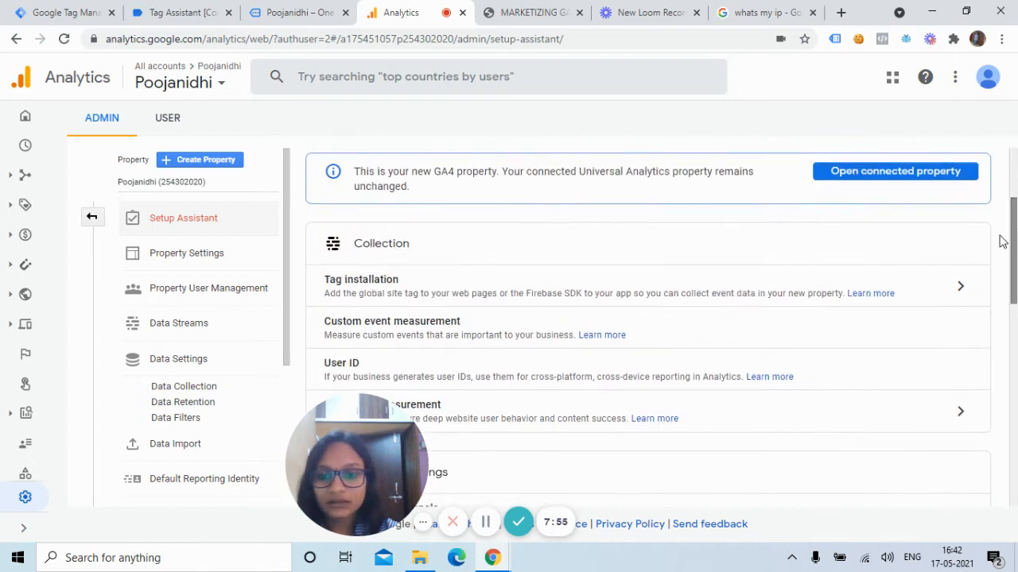
click(950, 284)
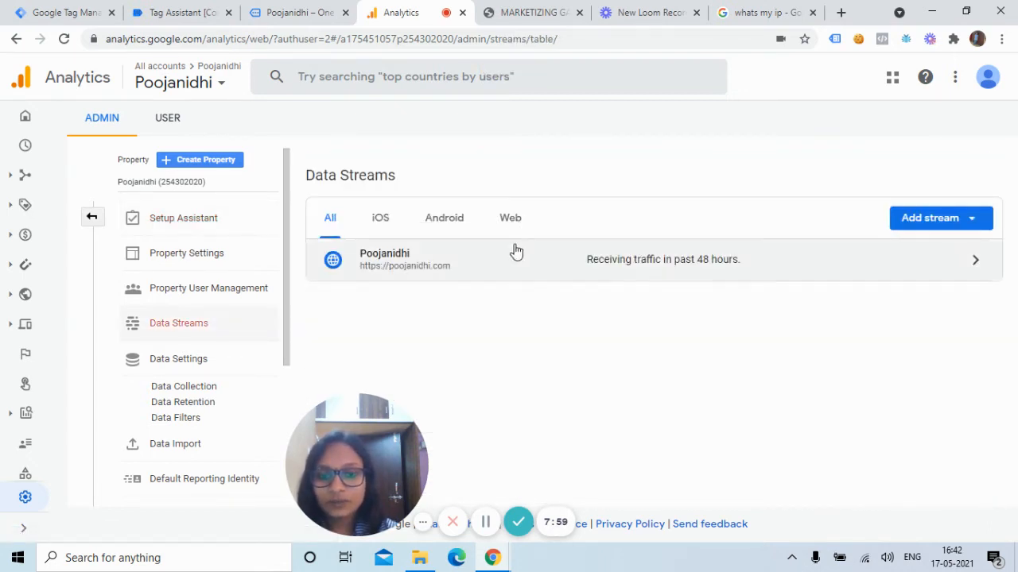
click(522, 264)
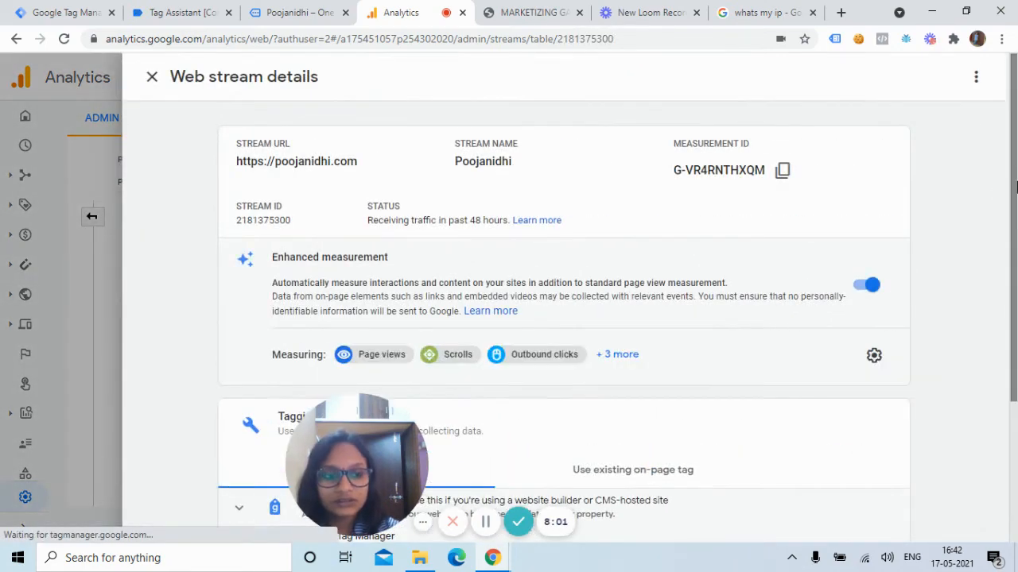
- Start a new internal traffic rule in the web stream's tagging settings and name it Internal Traffic
scroll(1015, 186, down, 3)
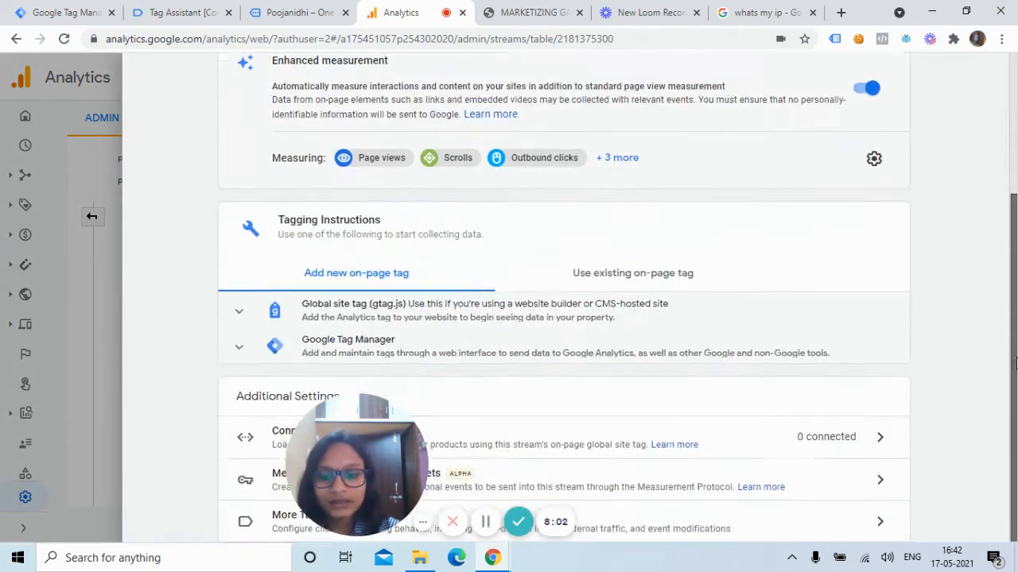
click(880, 527)
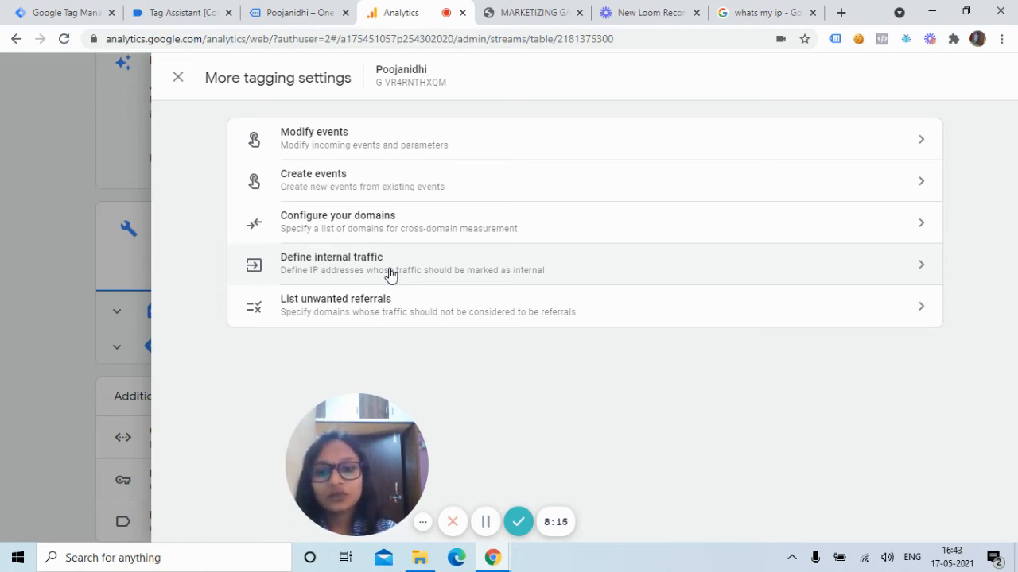
click(390, 274)
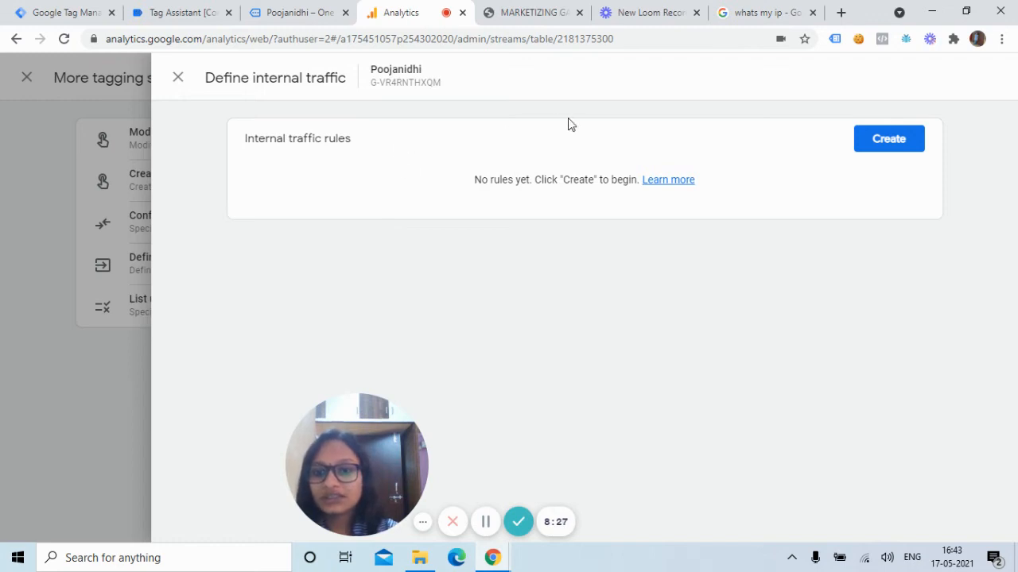
click(884, 146)
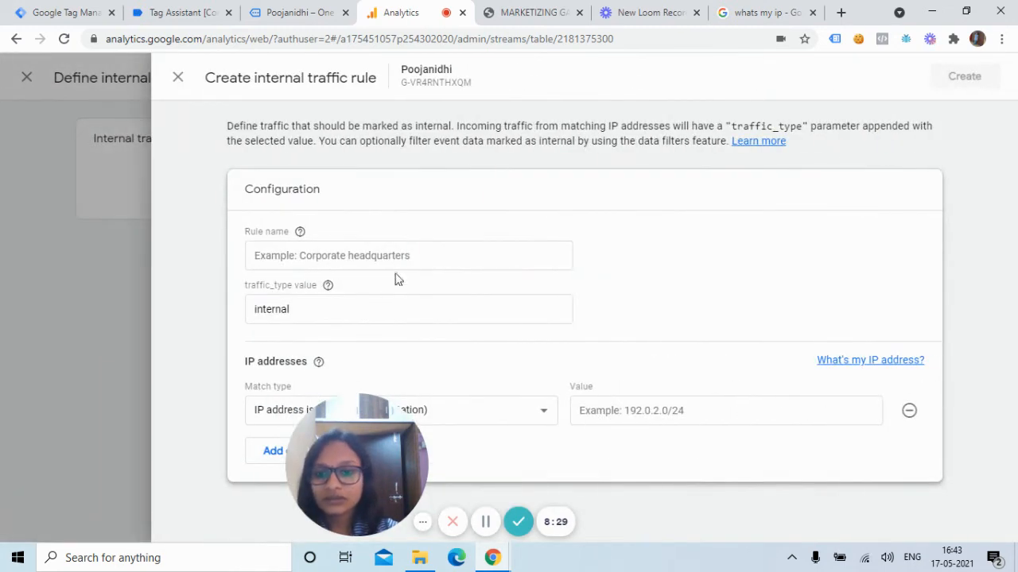
click(377, 264)
text(Internal Traffic)
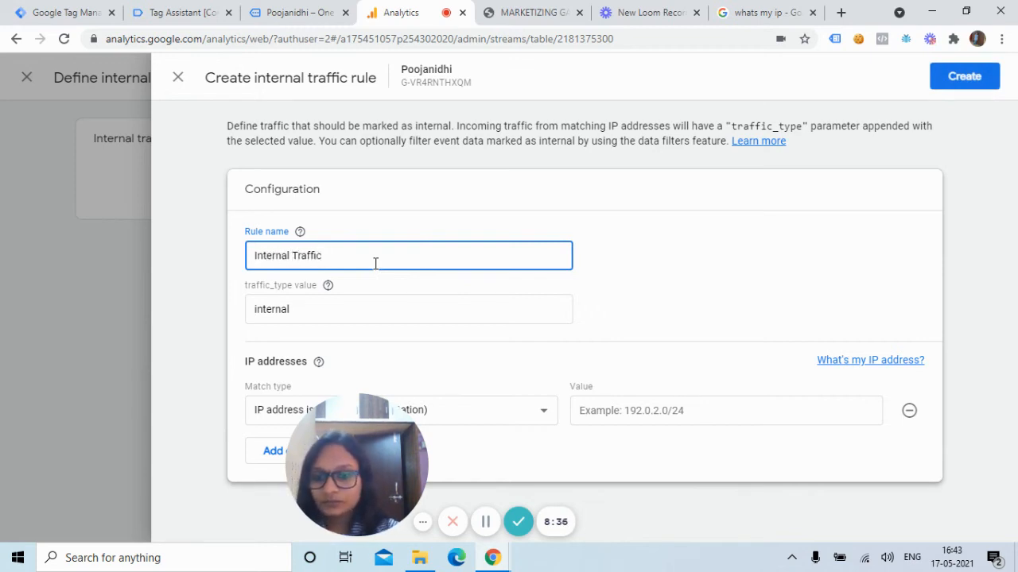
- Review the rule's traffic_type value and IP address help, and set the condition's match type to IP address equals
click(348, 307)
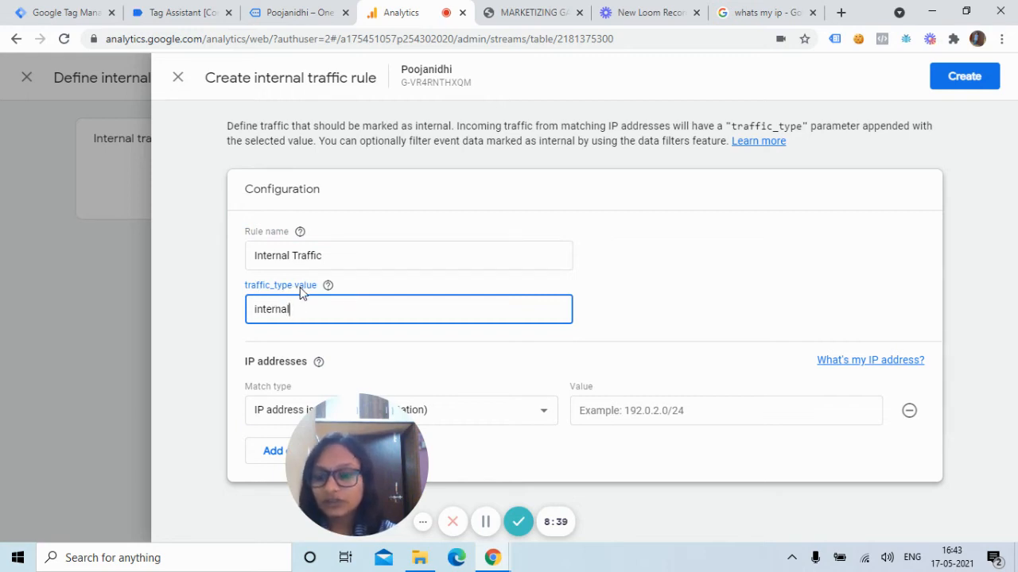
click(318, 361)
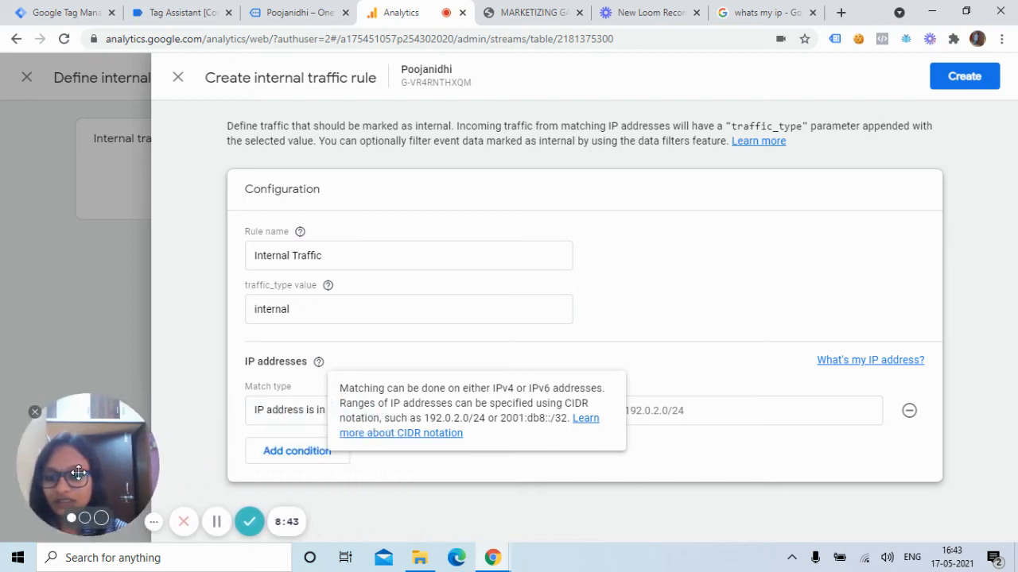
click(527, 415)
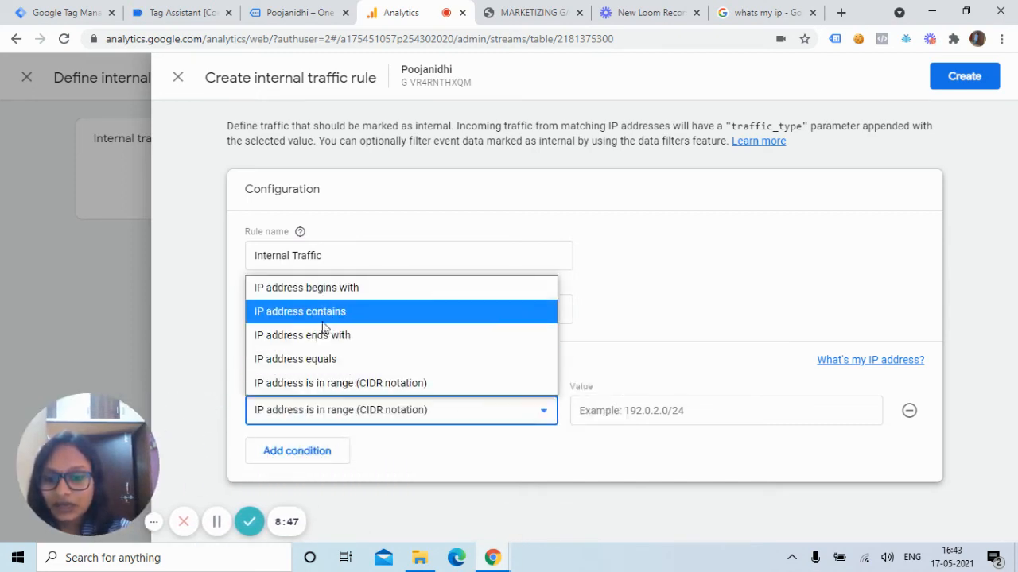
click(326, 316)
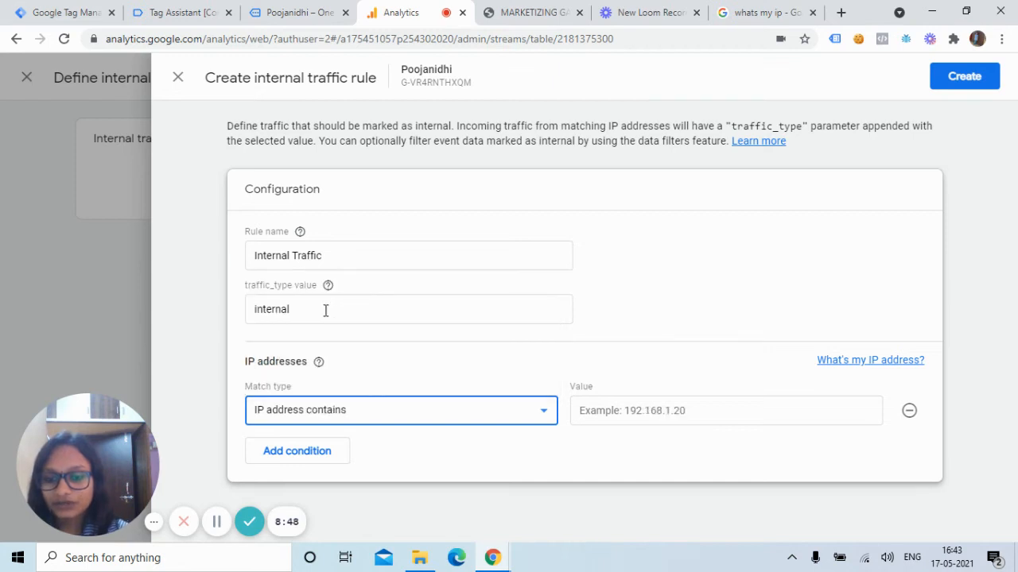
click(547, 416)
click(338, 355)
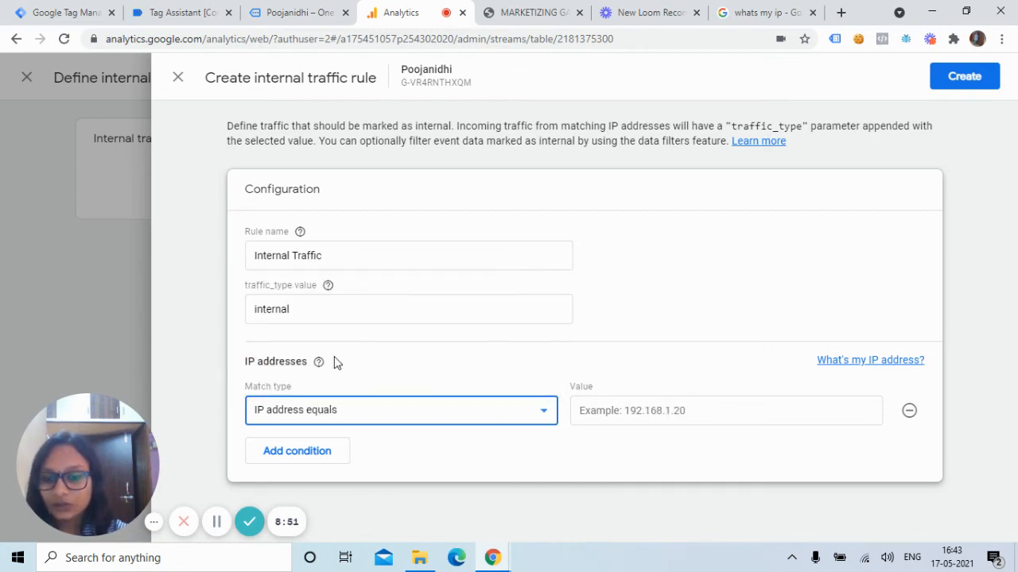
- Copy the public IP address from the "whats my ip" search results into the IP condition's value in the traffic rule
click(632, 407)
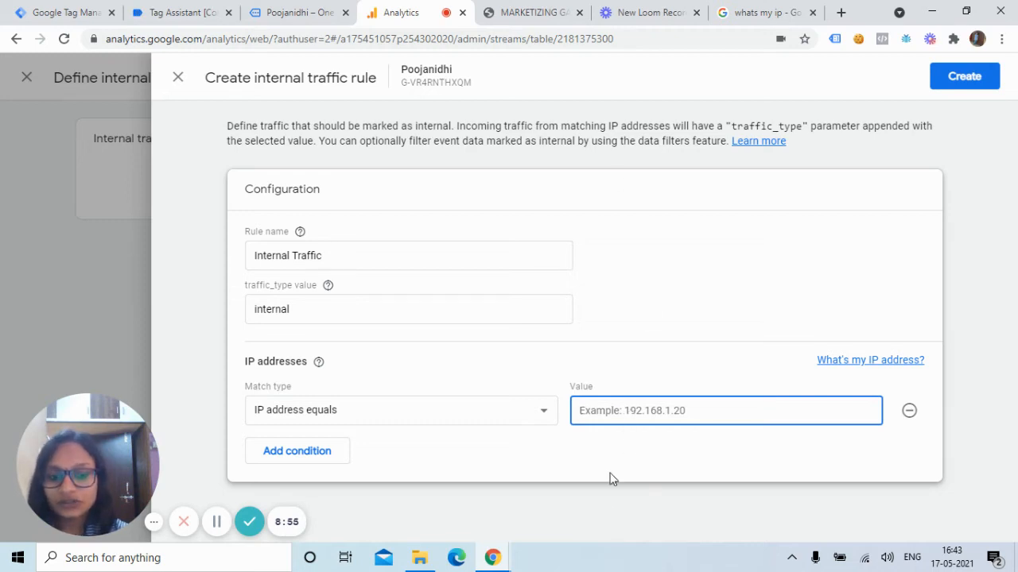
click(764, 12)
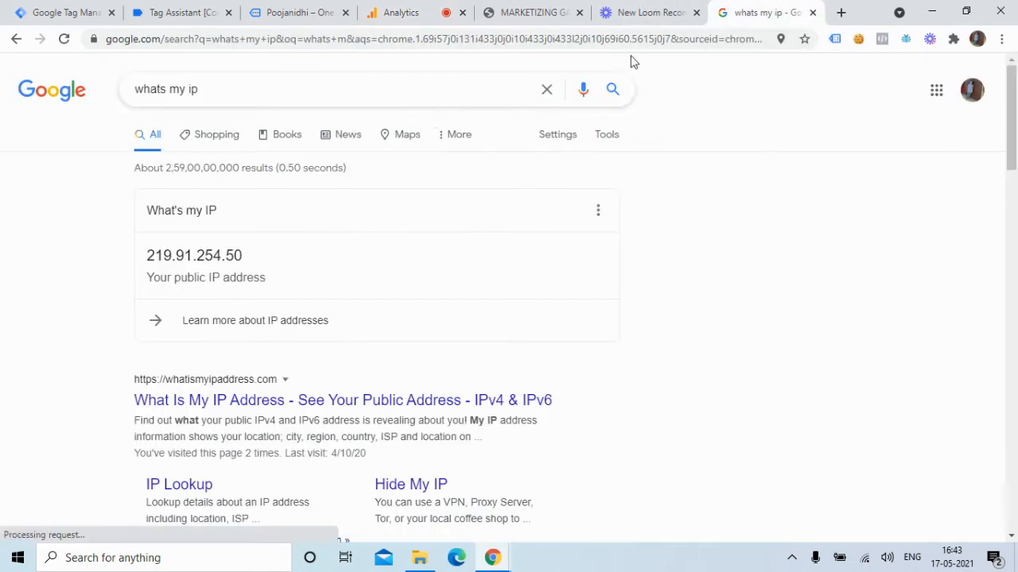
drag(147, 254, 261, 260)
key(ctrl+c)
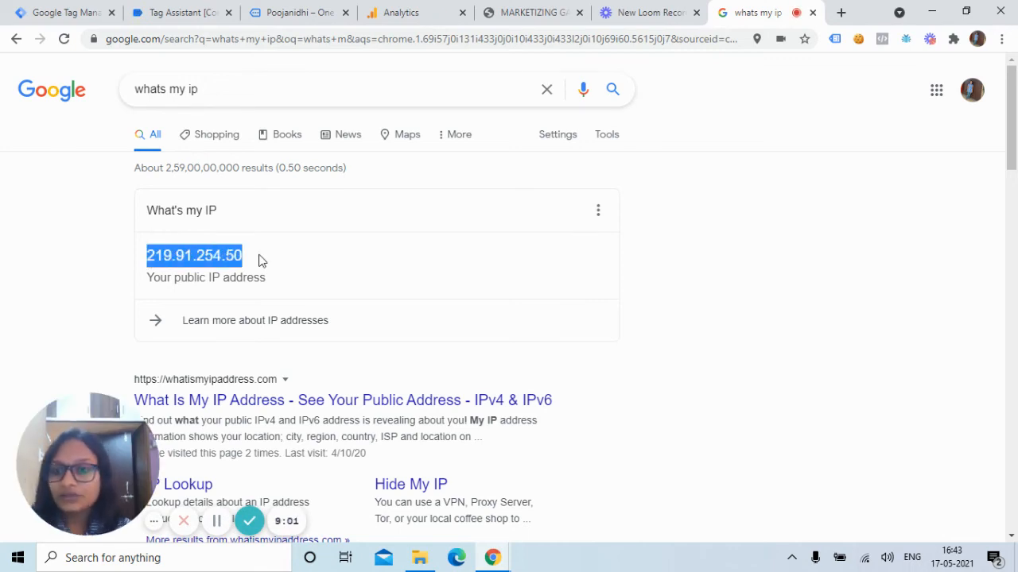
click(401, 13)
click(593, 386)
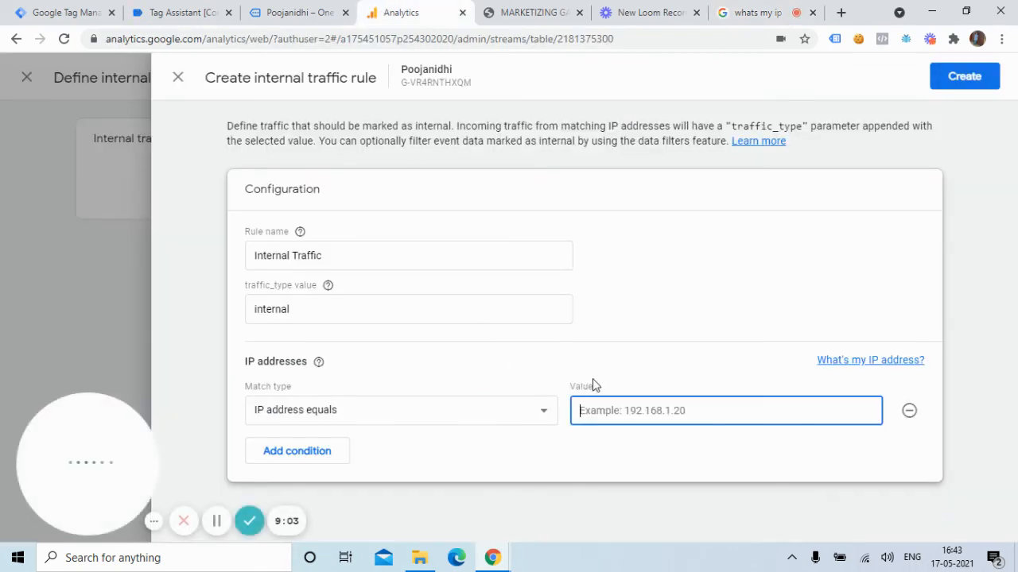
key(ctrl+v)
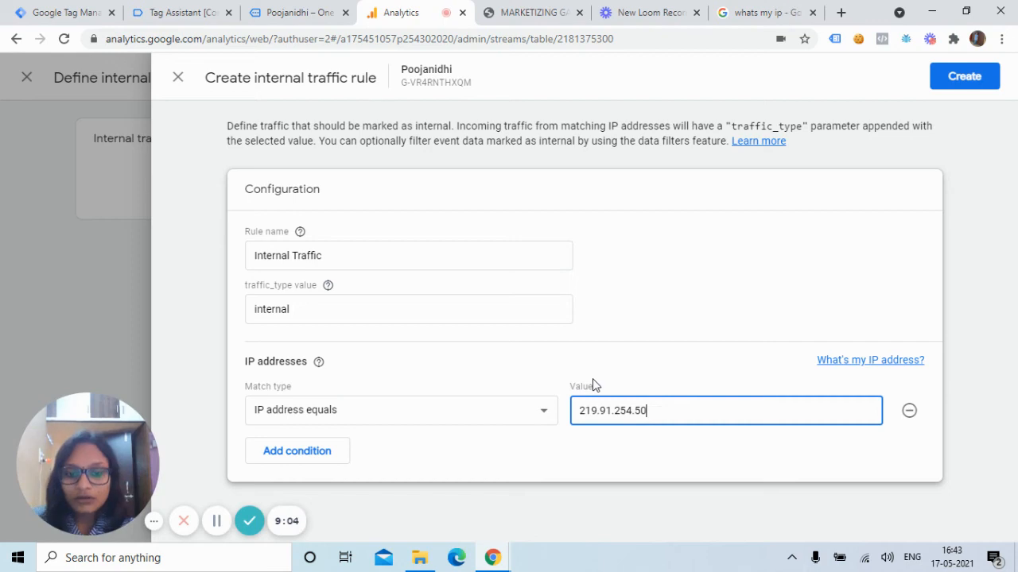
- Switch the condition's match type to IP address is in range (CIDR notation) and clear its IP value
click(551, 423)
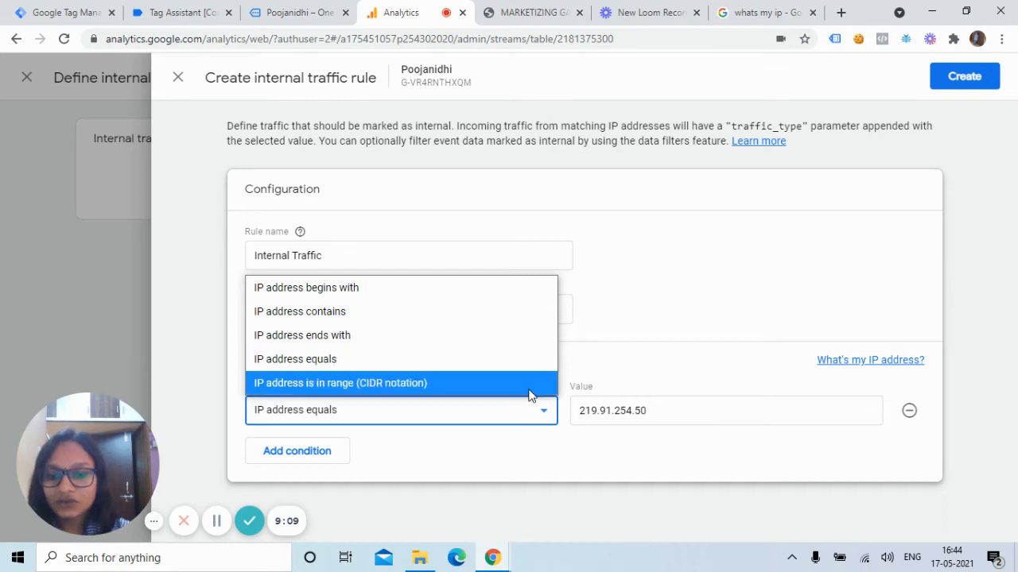
click(530, 388)
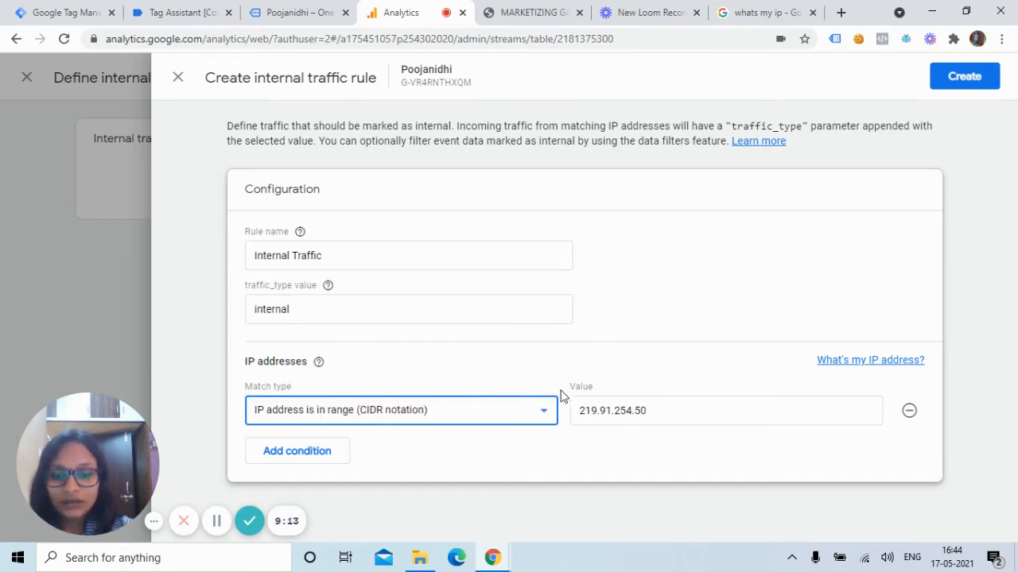
click(546, 416)
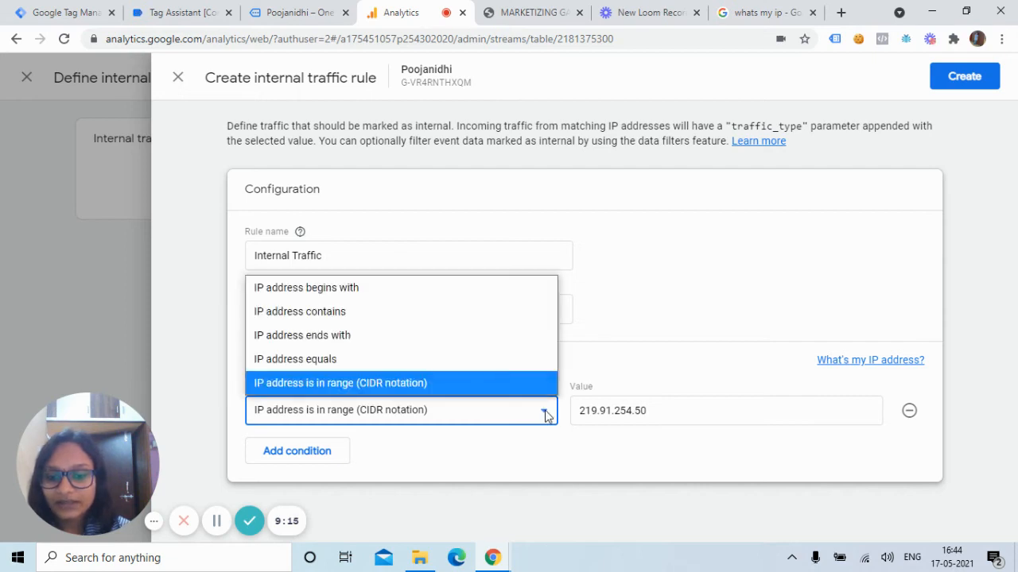
click(674, 419)
drag(674, 419, 592, 435)
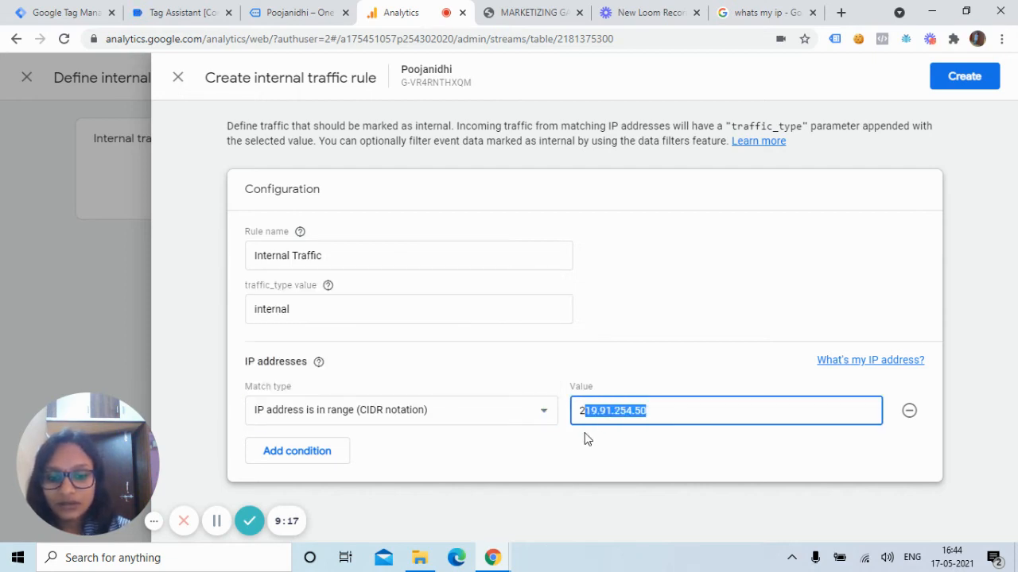
key(BackSpace)
key(BackSpace)
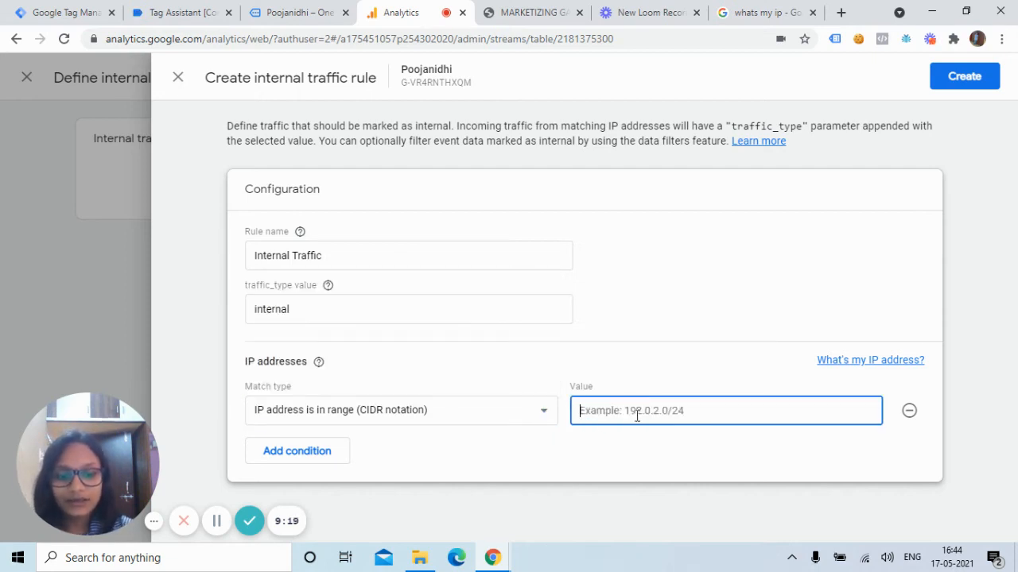
- Try the IP address begins with and IP address contains match types for the condition
click(554, 415)
key(Escape)
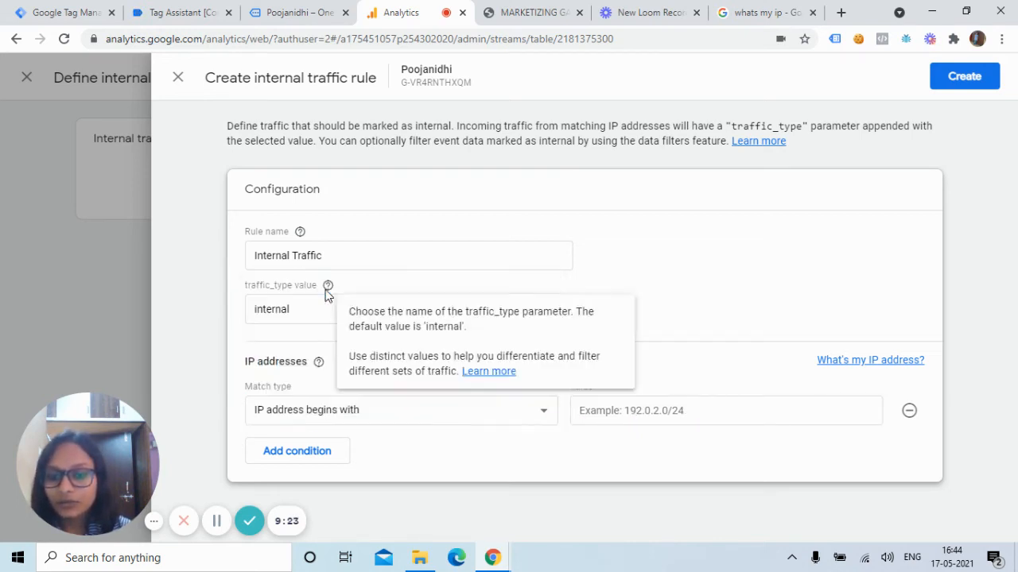
click(536, 407)
click(525, 311)
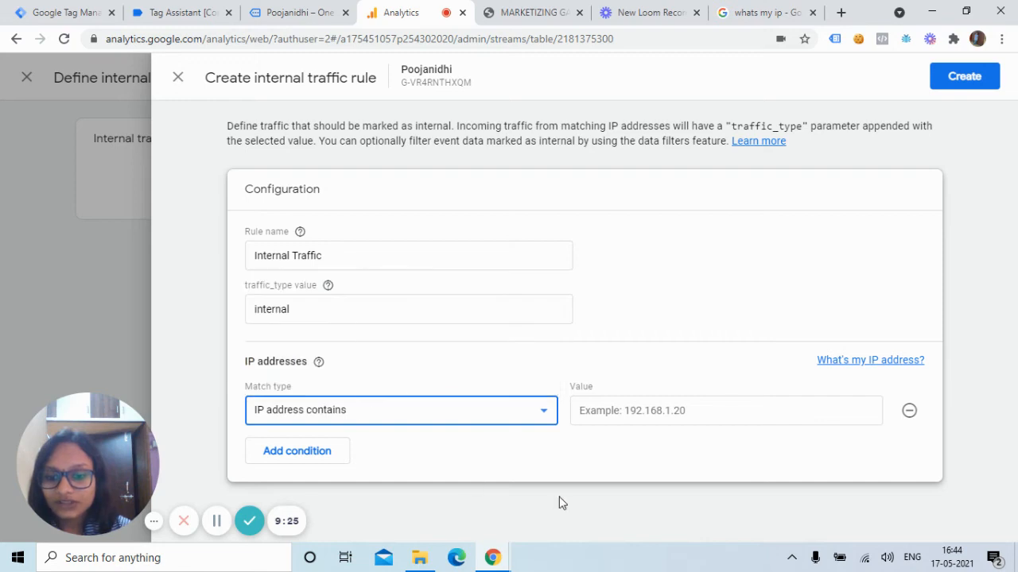
- Set the condition's match type to IP address equals and enter the copied public IP address as its value
click(517, 406)
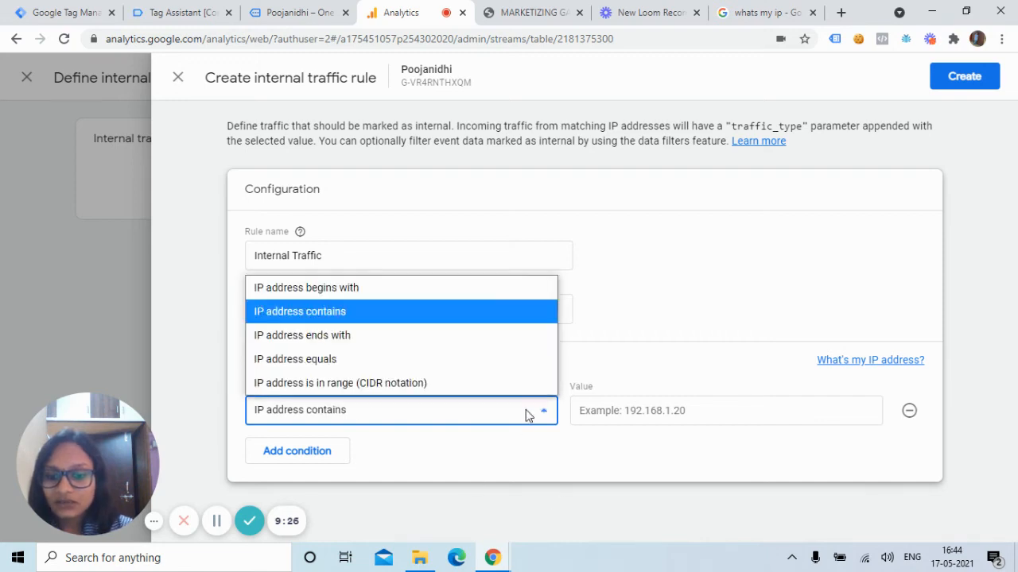
click(347, 364)
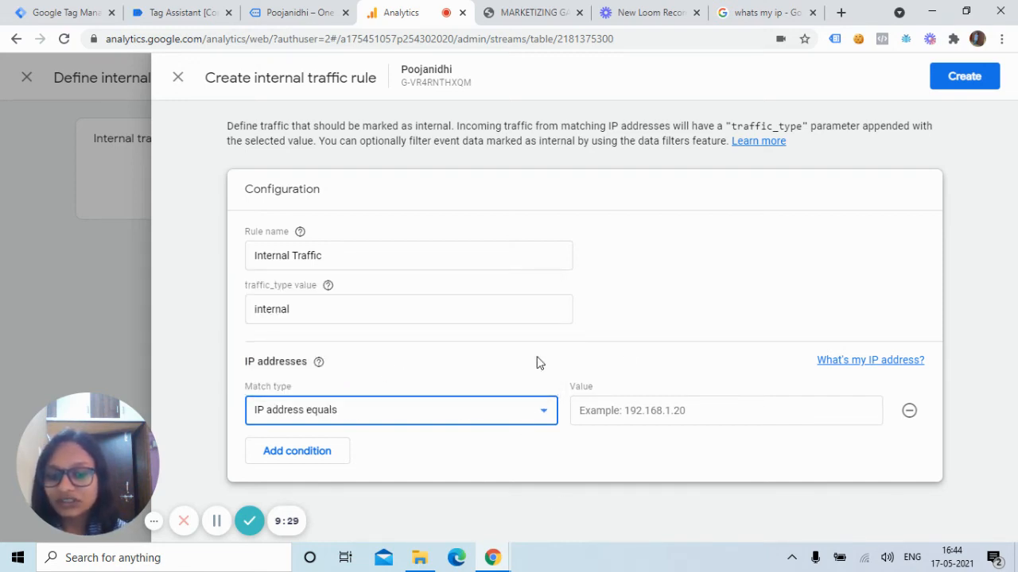
click(606, 413)
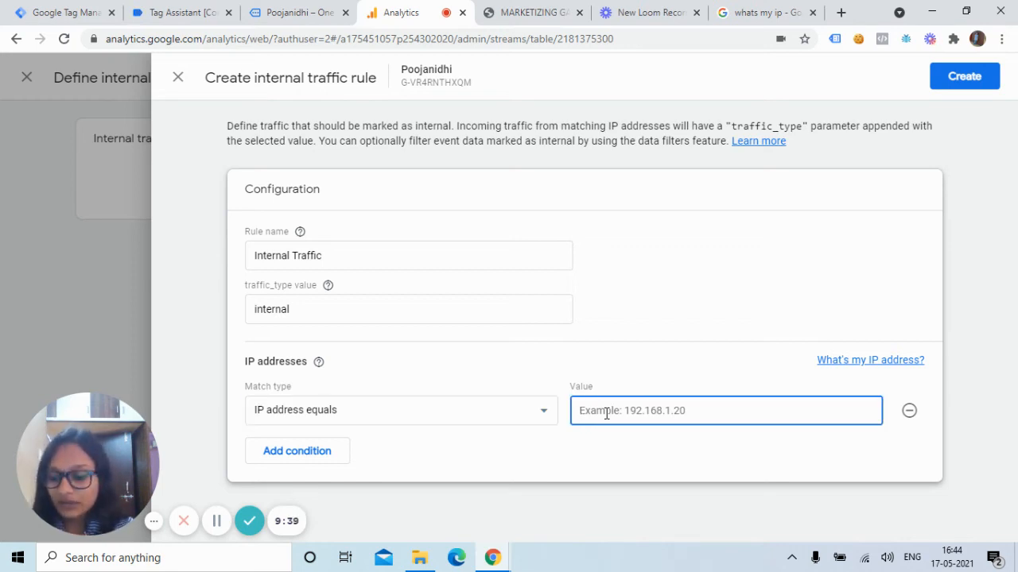
text(219.91.254.50)
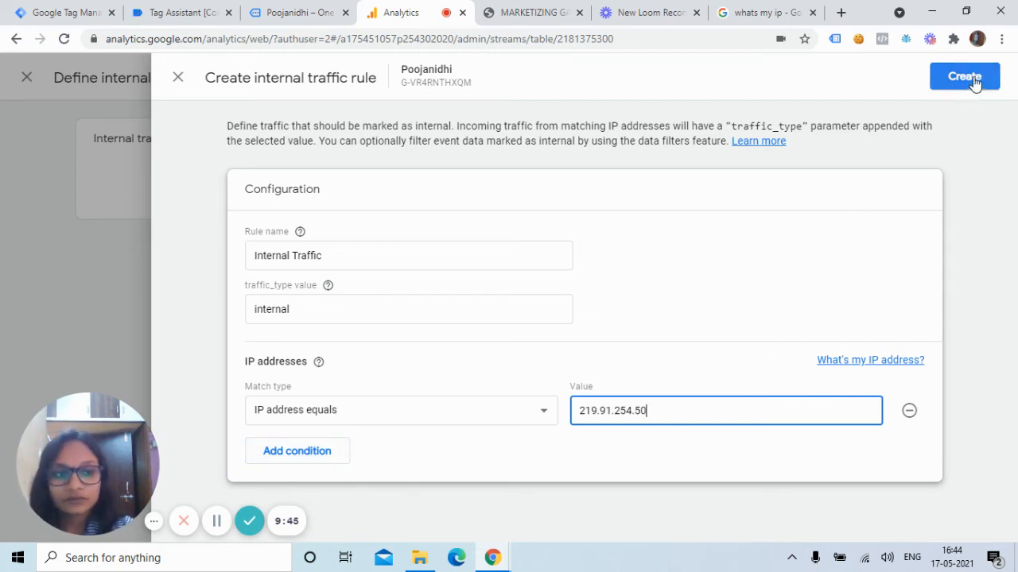
- Check the public IP address through the rule's What's my IP address? link and create the internal traffic rule
click(865, 360)
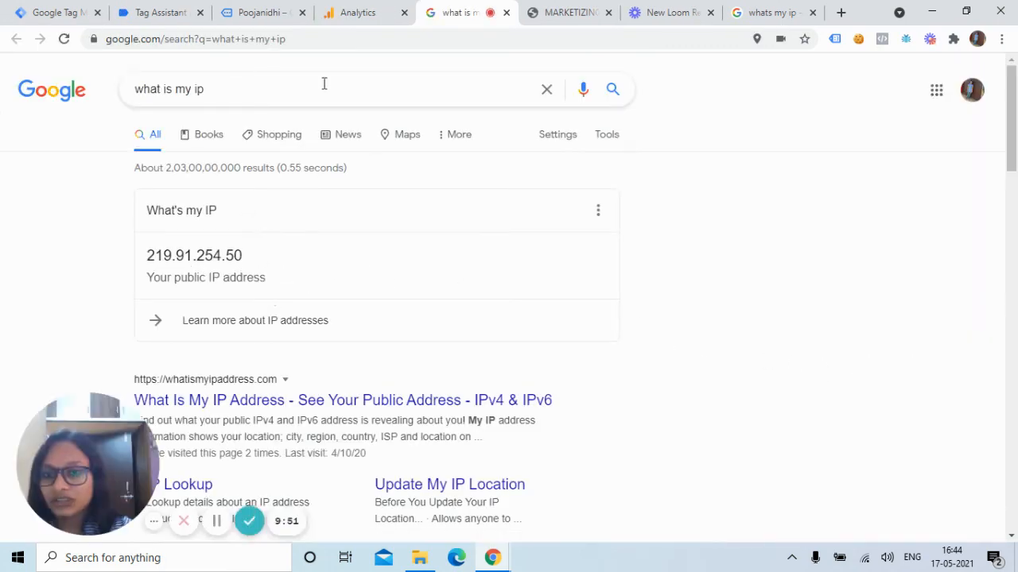
click(363, 12)
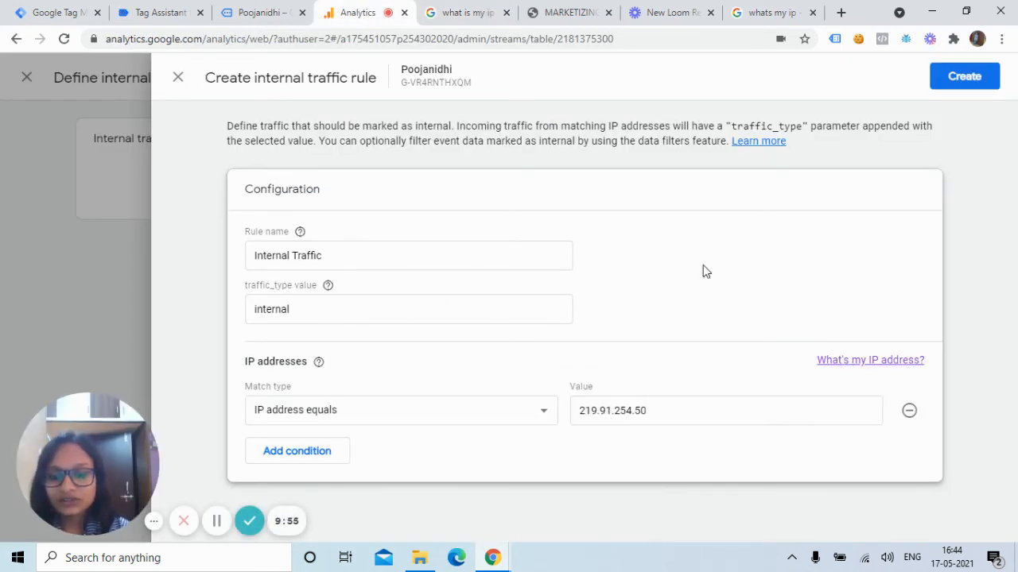
click(975, 82)
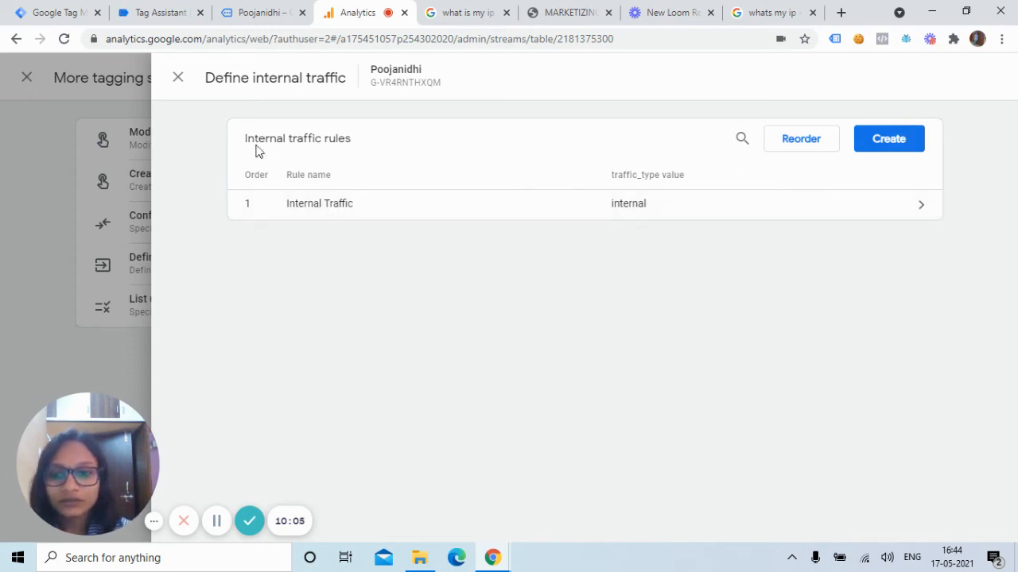
- Close the Poojanidhi web stream's tagging settings and details, and open the property's data filters list
click(176, 82)
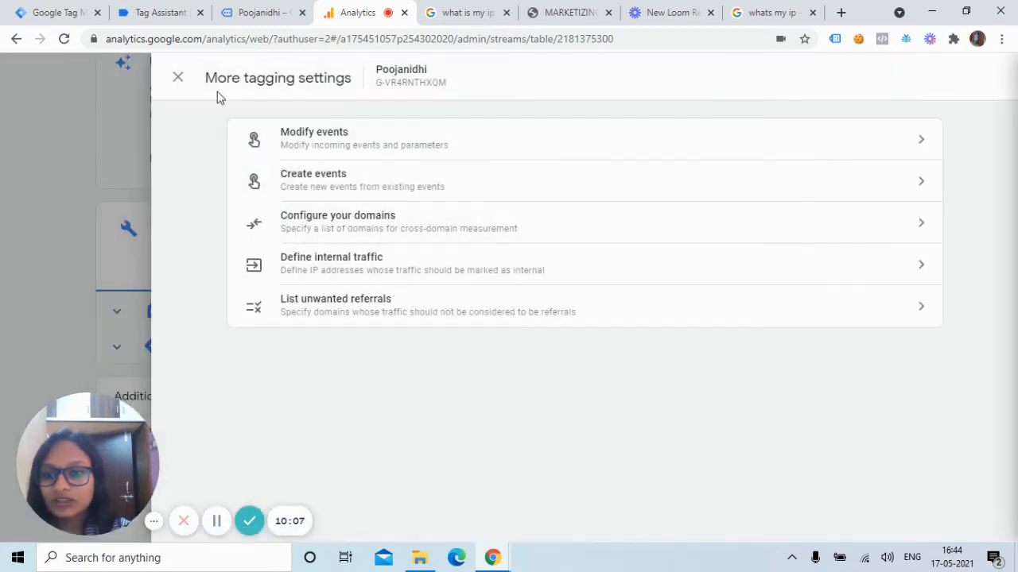
click(179, 80)
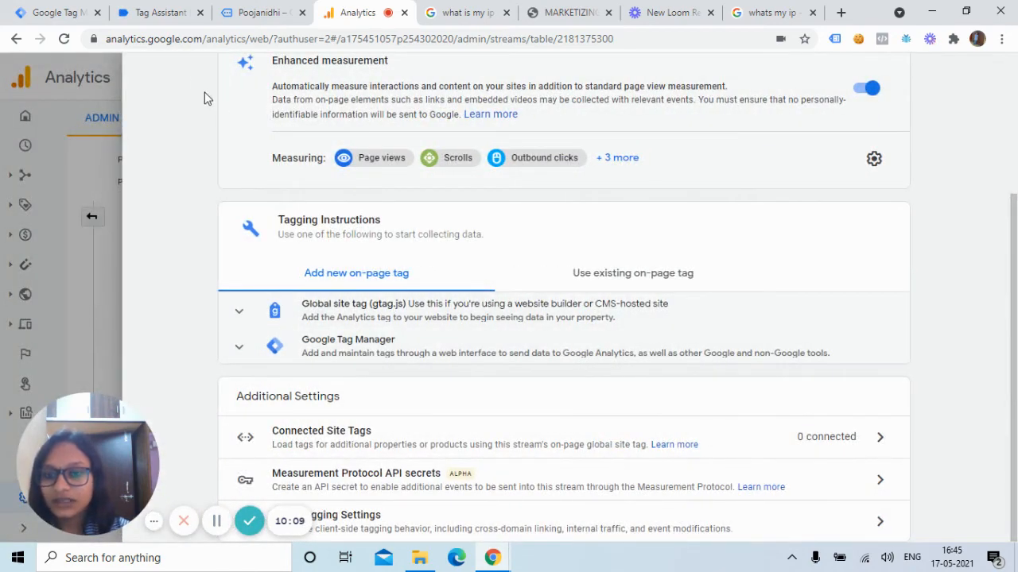
scroll(238, 136, up, 3)
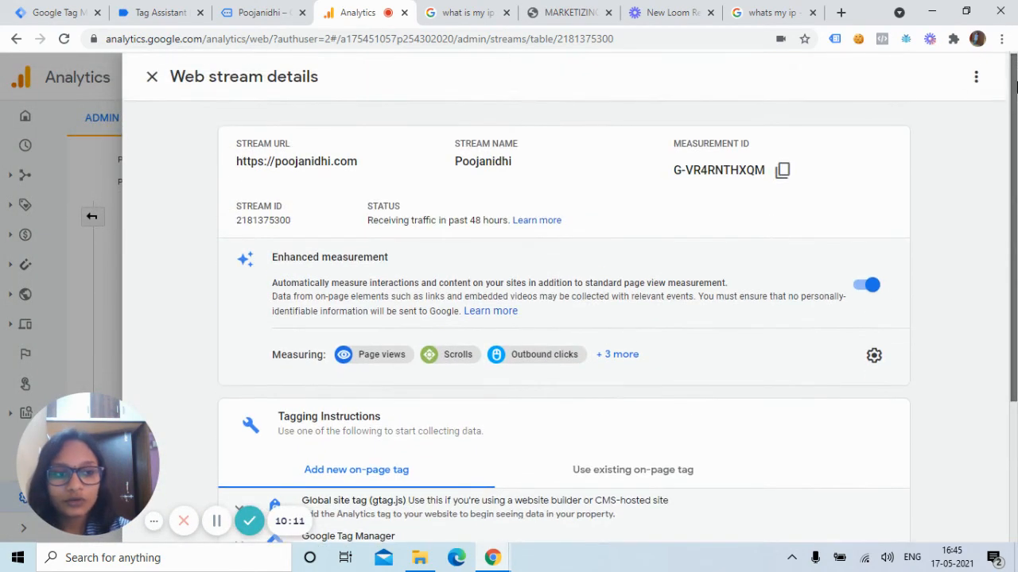
click(152, 76)
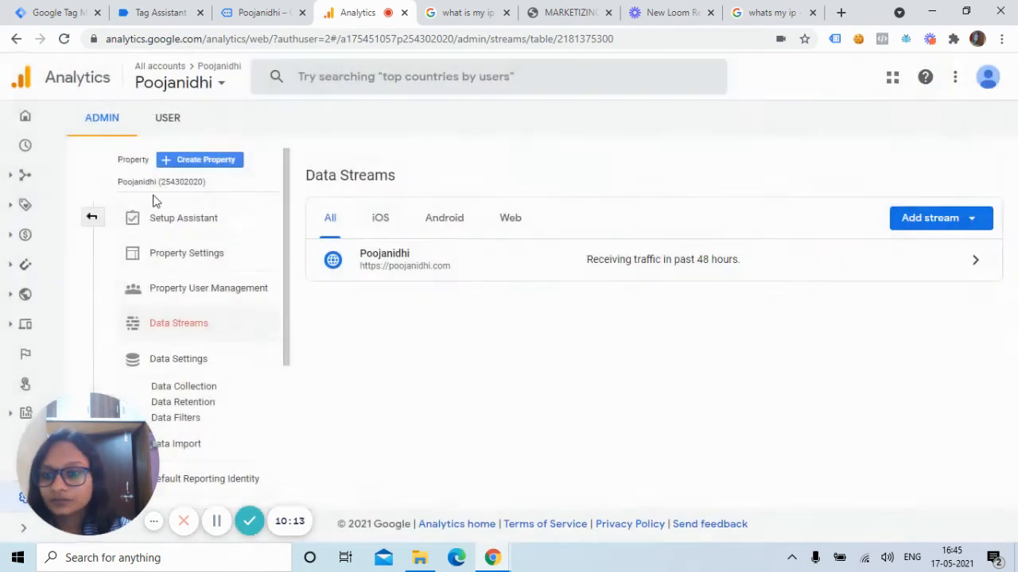
click(193, 359)
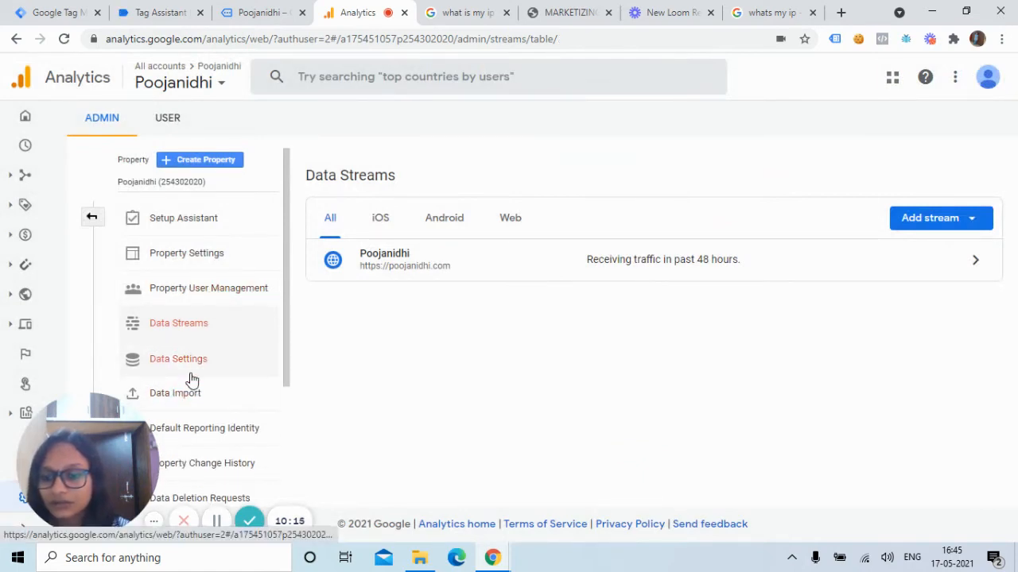
click(191, 364)
click(189, 421)
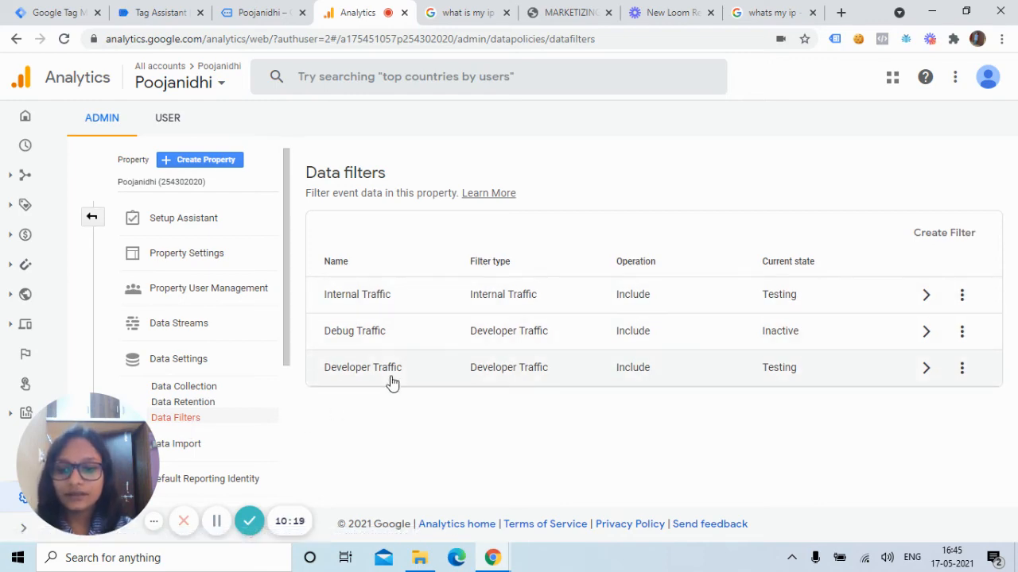
- Open the Internal Traffic data filter for editing and set its filter operation to Exclude
click(391, 302)
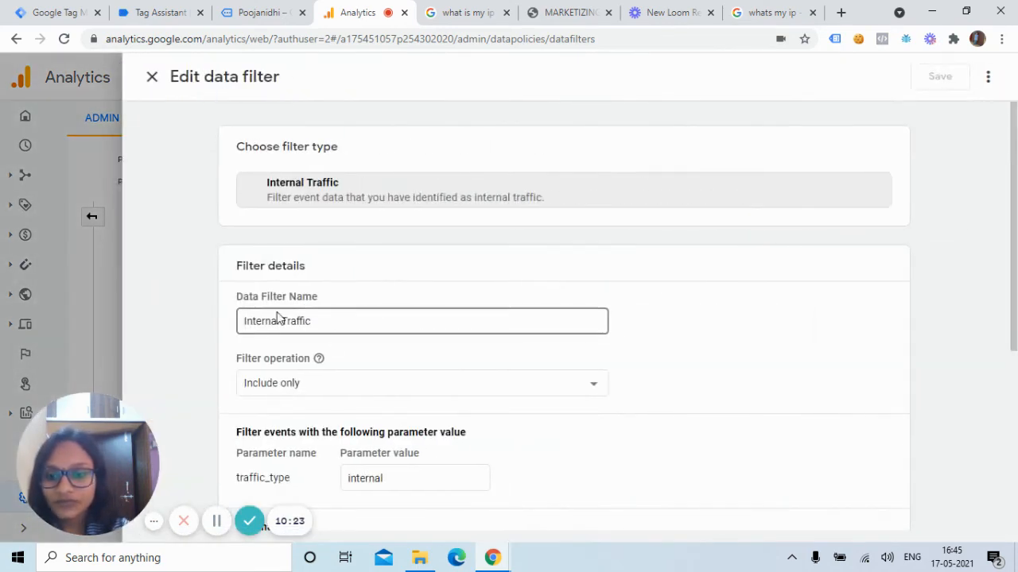
click(278, 319)
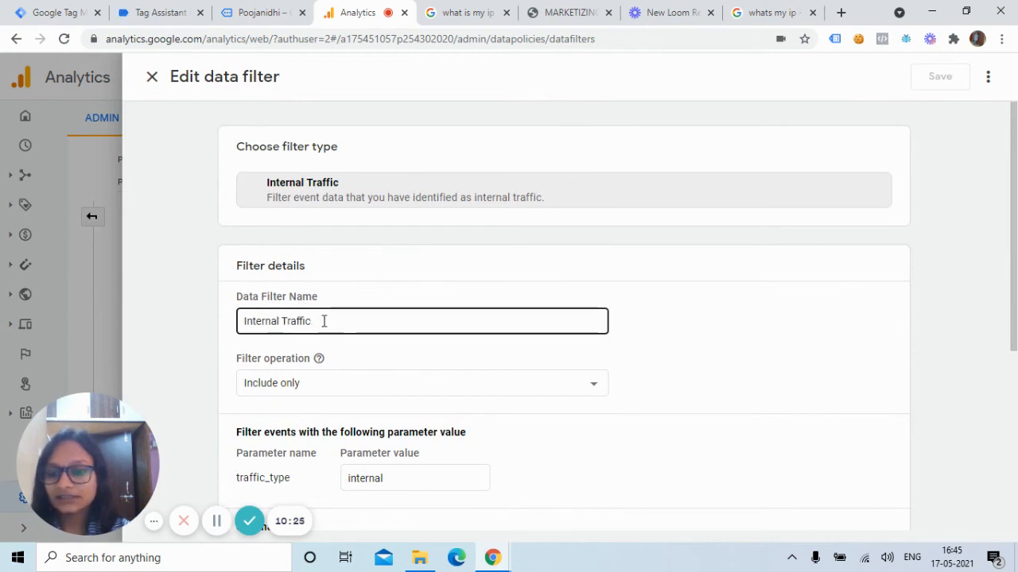
drag(1014, 184, 1014, 270)
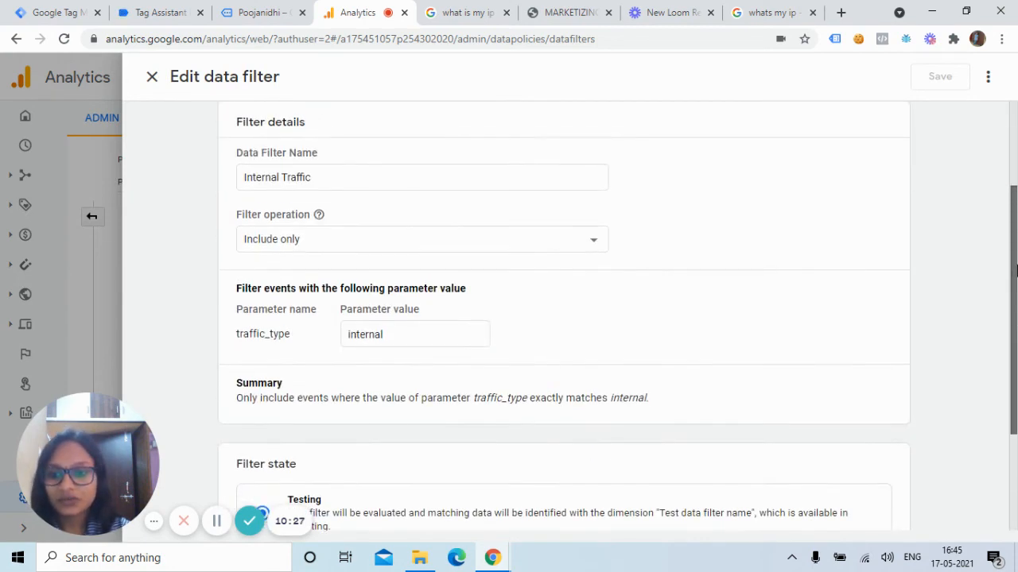
click(375, 176)
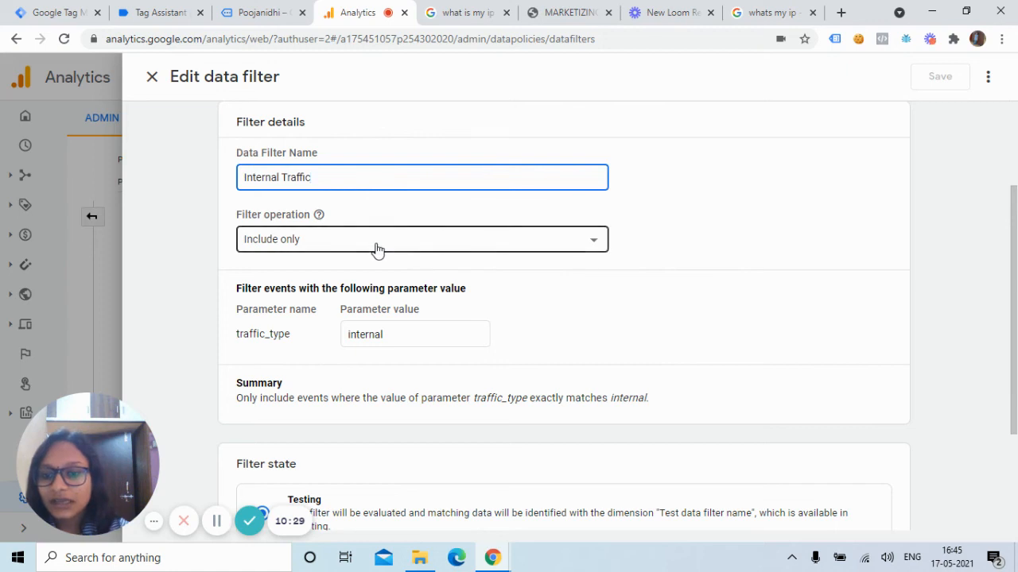
click(377, 248)
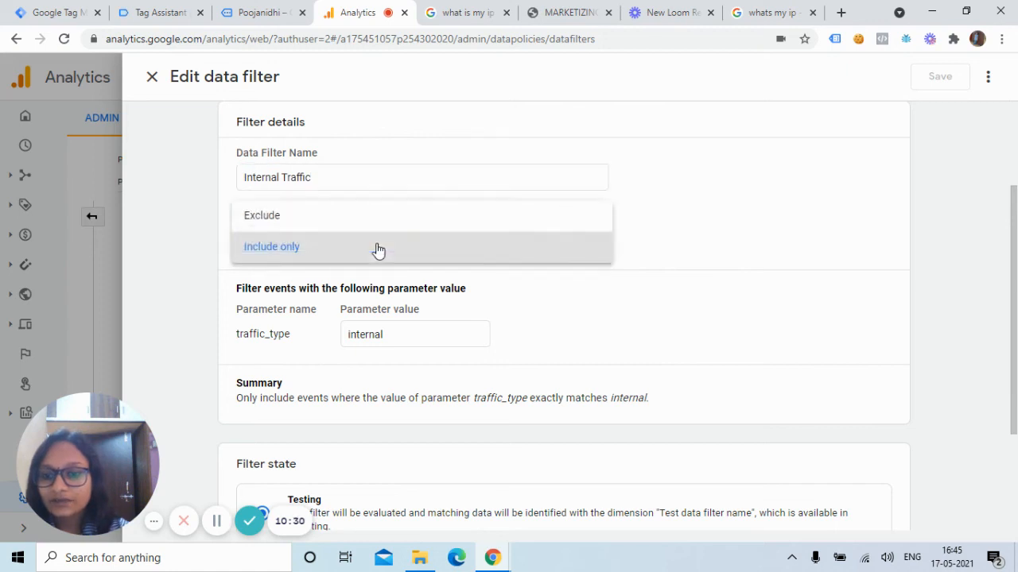
click(307, 230)
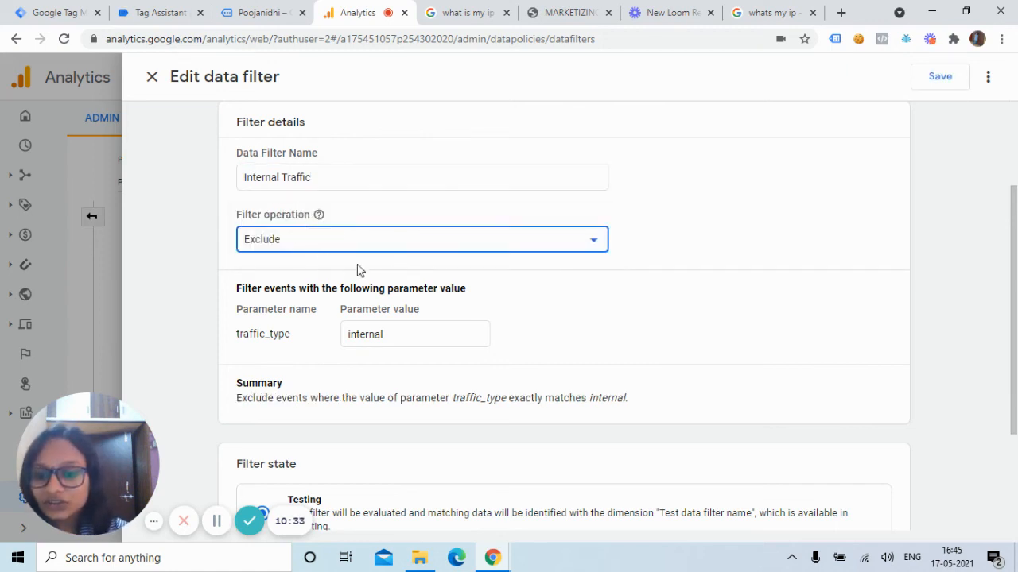
- Review the filter's traffic_type parameter value and filter state, and save the Internal Traffic filter
scroll(1016, 269, down, 1)
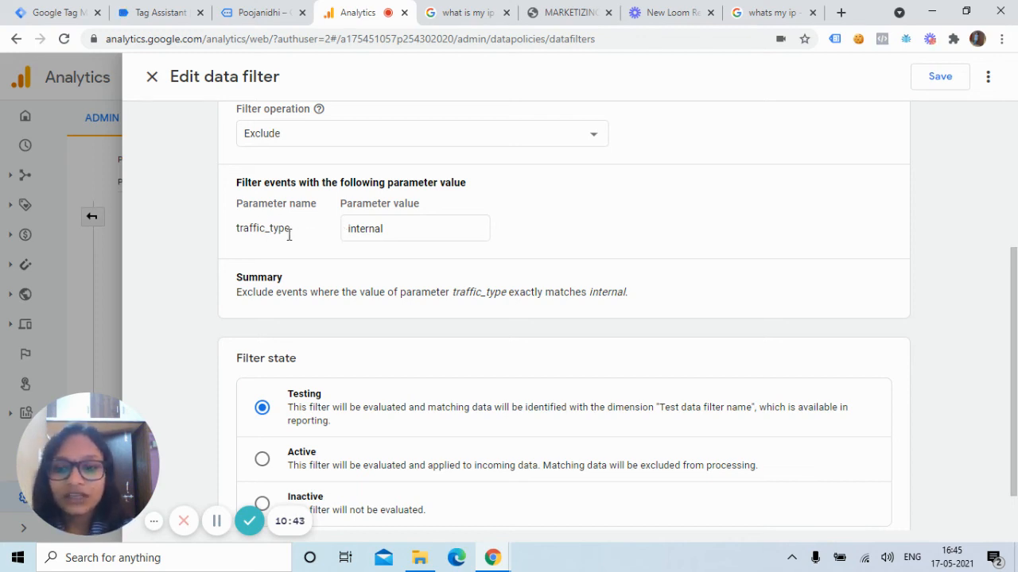
click(424, 230)
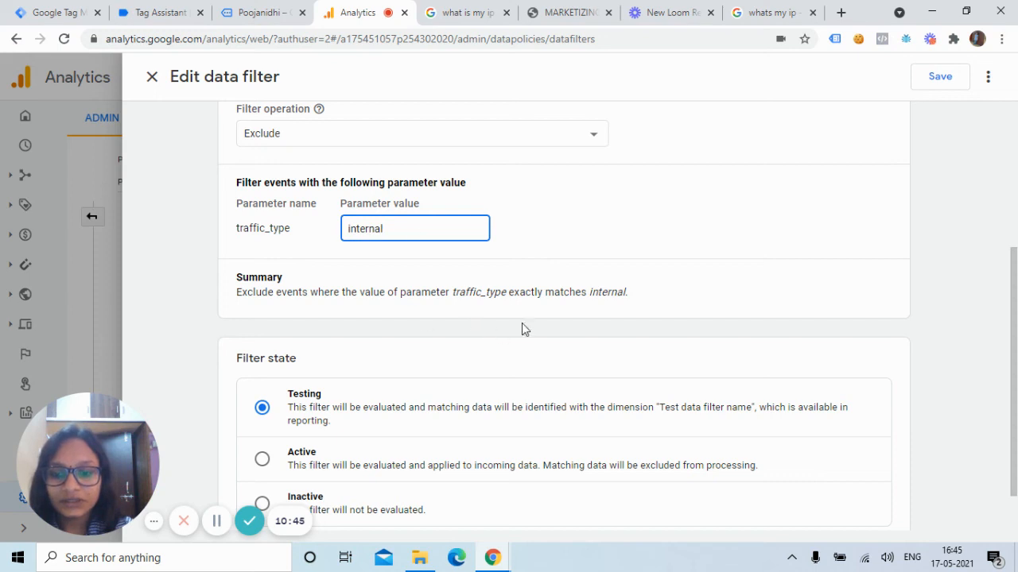
scroll(342, 366, down, 1)
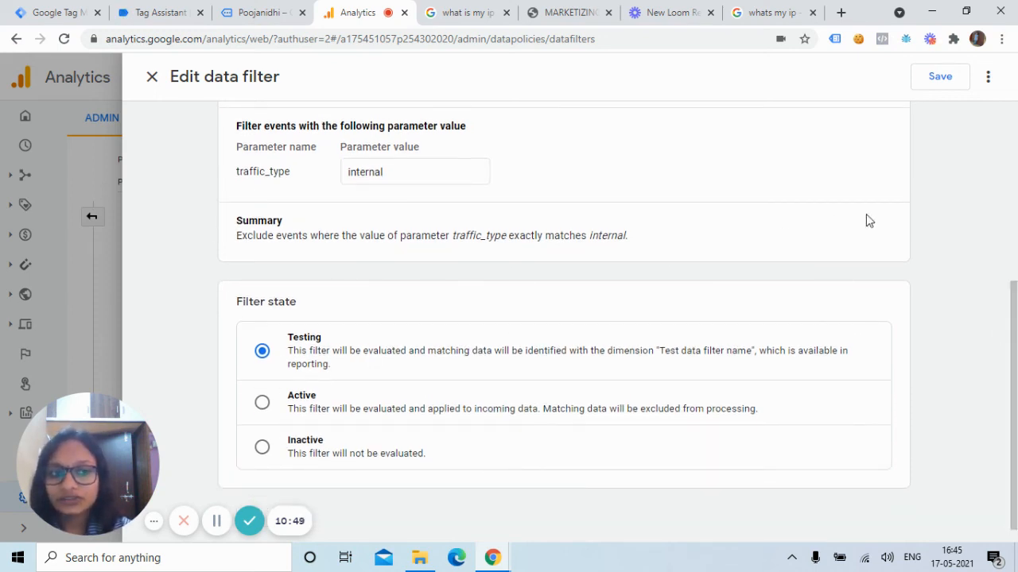
click(942, 81)
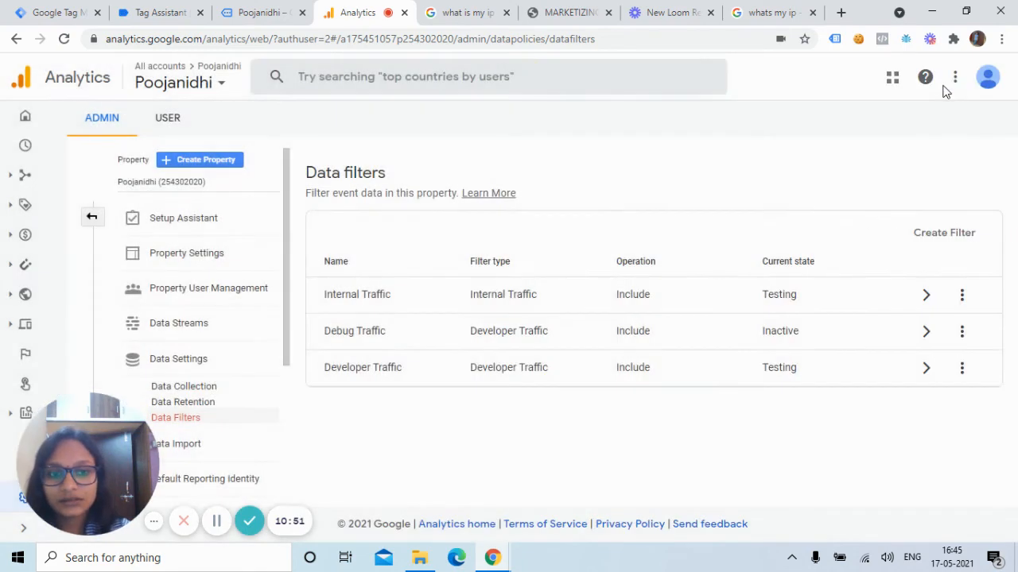
- Leave the data filters list for the Admin overview and close the Poojanidhi site and Tag Assistant browser tabs
click(91, 216)
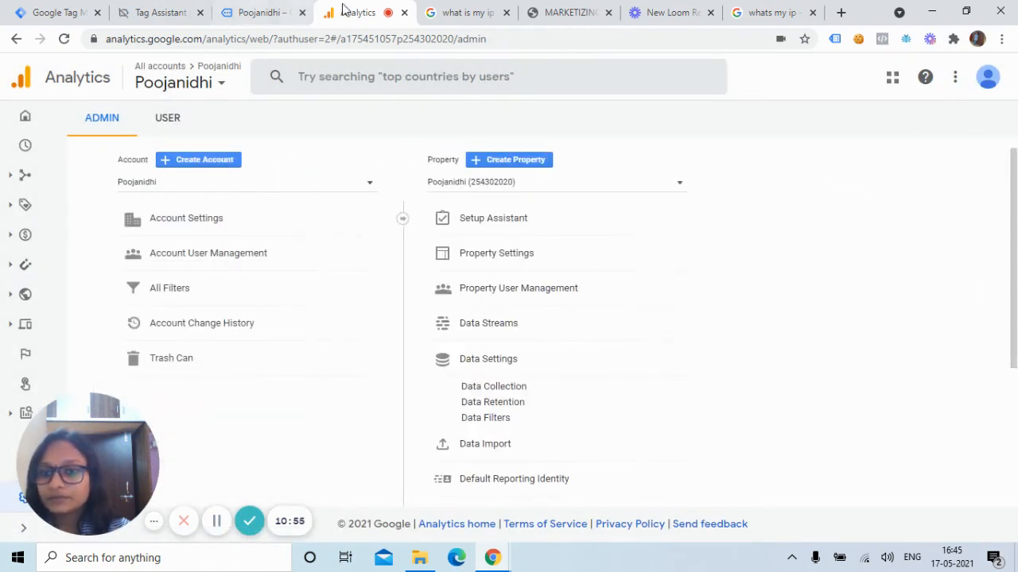
click(302, 13)
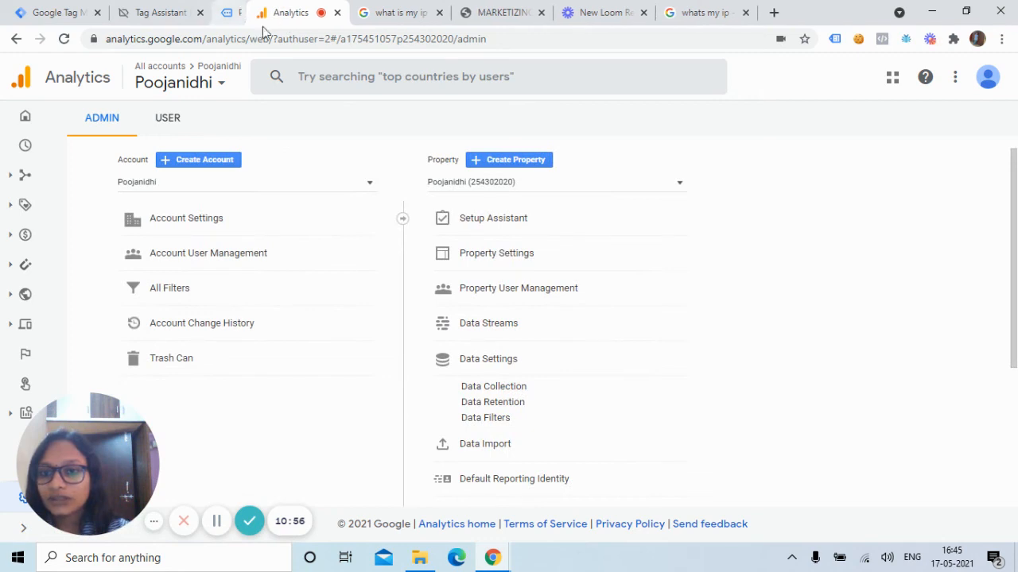
click(201, 12)
- Close the whats my ip search tab and remove the comparison excluding Developer Traffic from the Realtime overview
click(25, 148)
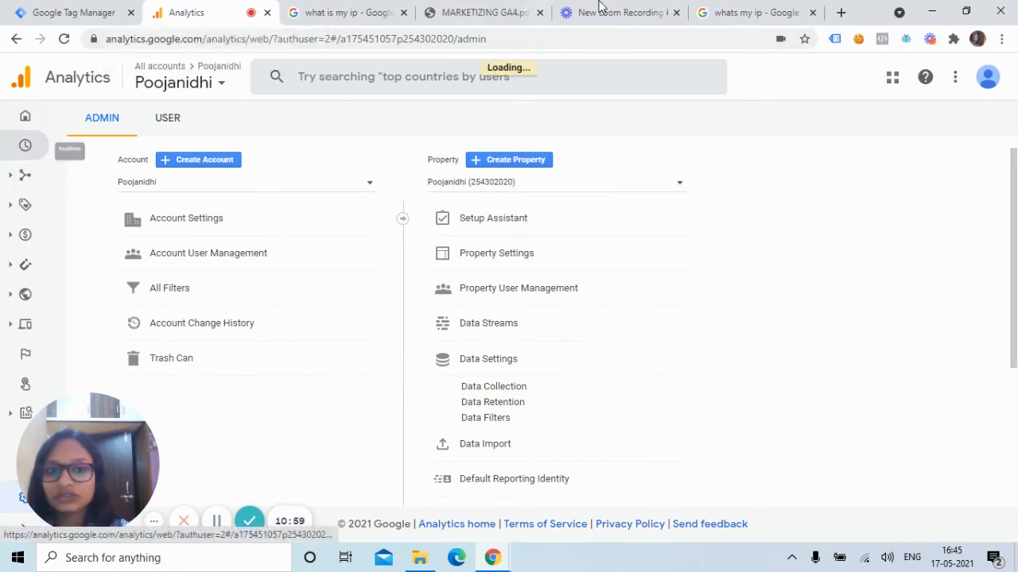
click(813, 13)
click(31, 148)
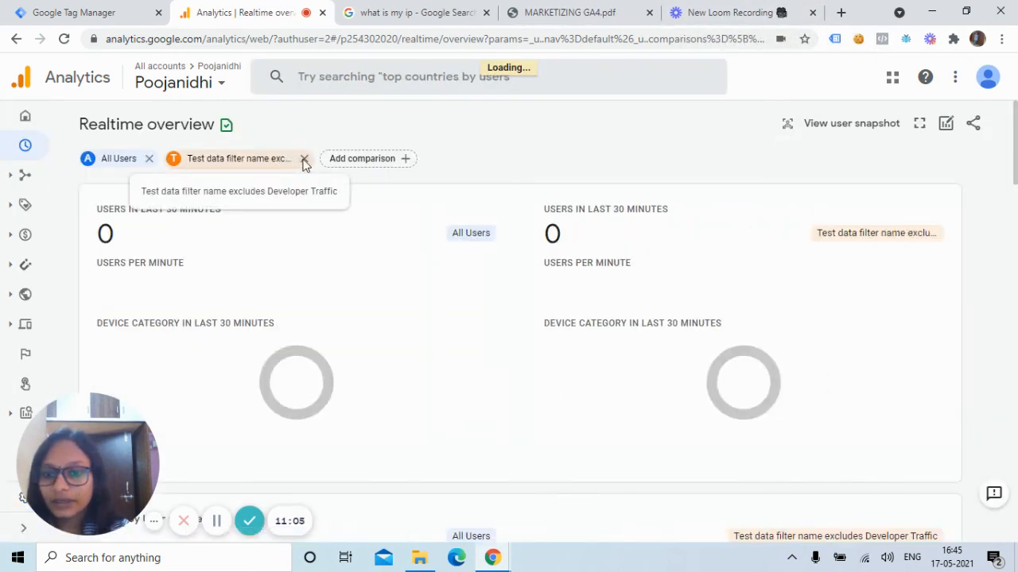
click(302, 160)
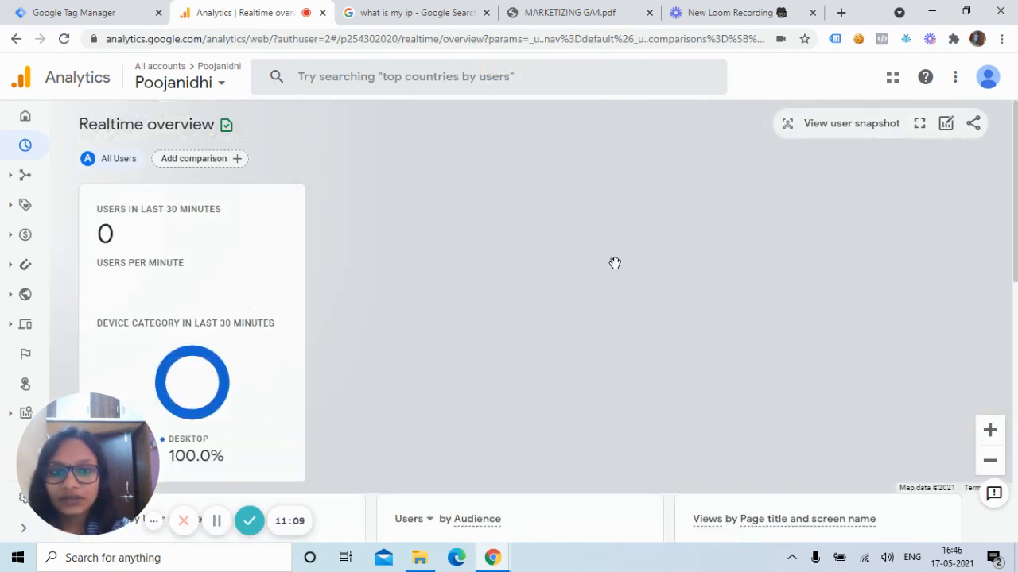
- Visit poojanidhi.com in a new browser tab to generate traffic and return to the Realtime overview
click(840, 13)
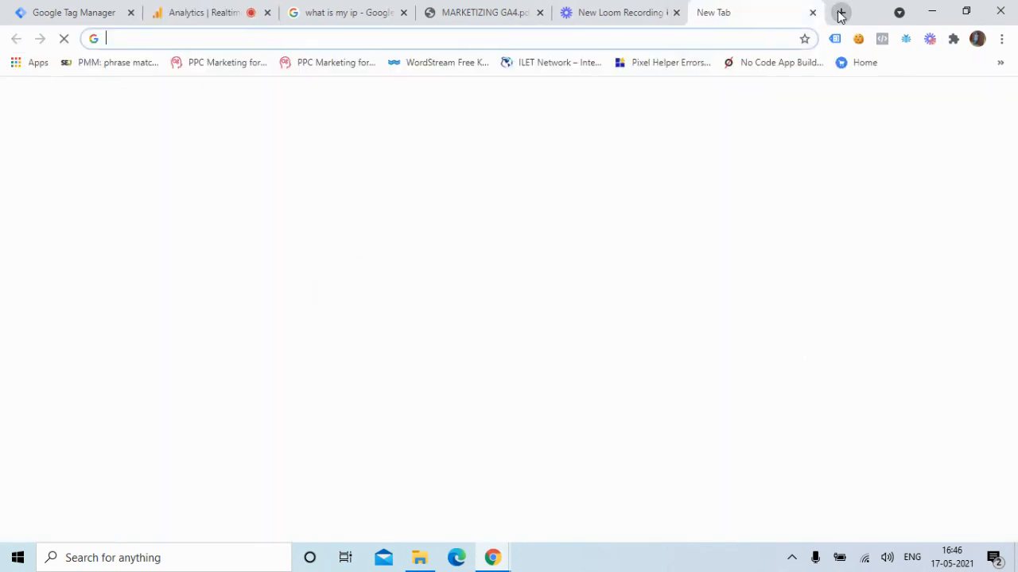
text(poojanidhi)
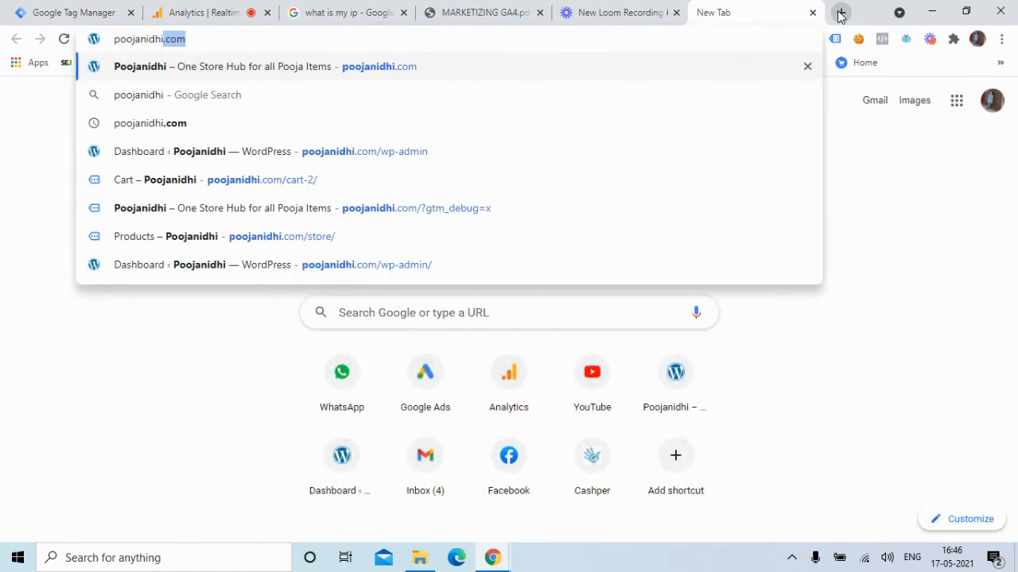
key(Return)
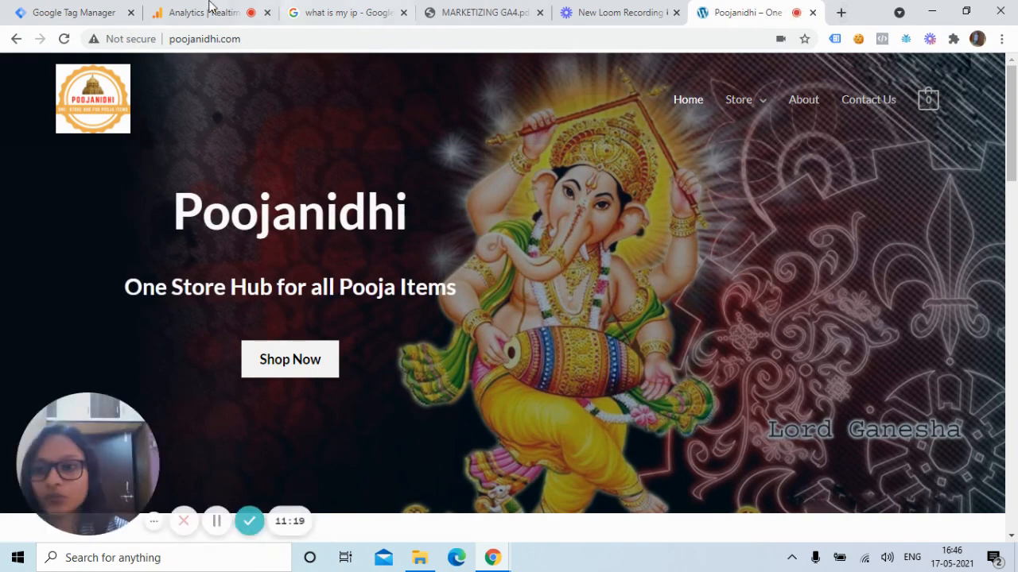
click(171, 9)
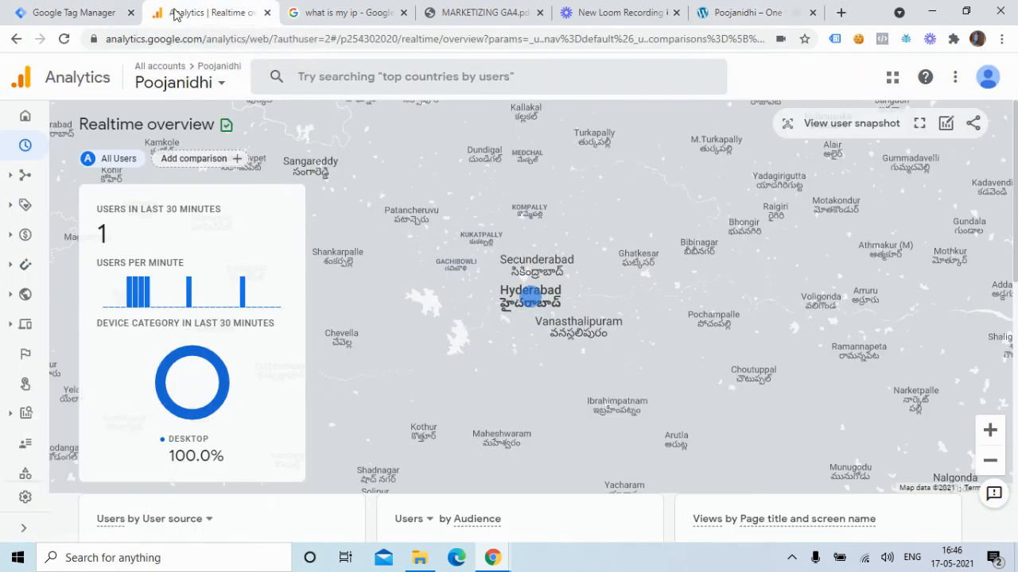
- Add a Realtime comparison condition using the dimension Test data filter name with the value Internal Traffic
click(235, 160)
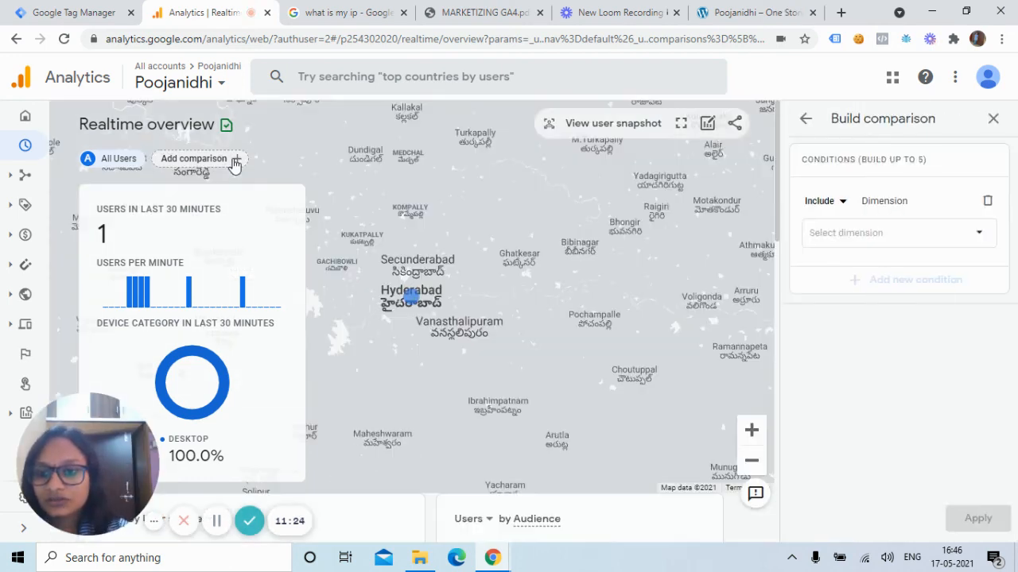
click(859, 247)
text(test)
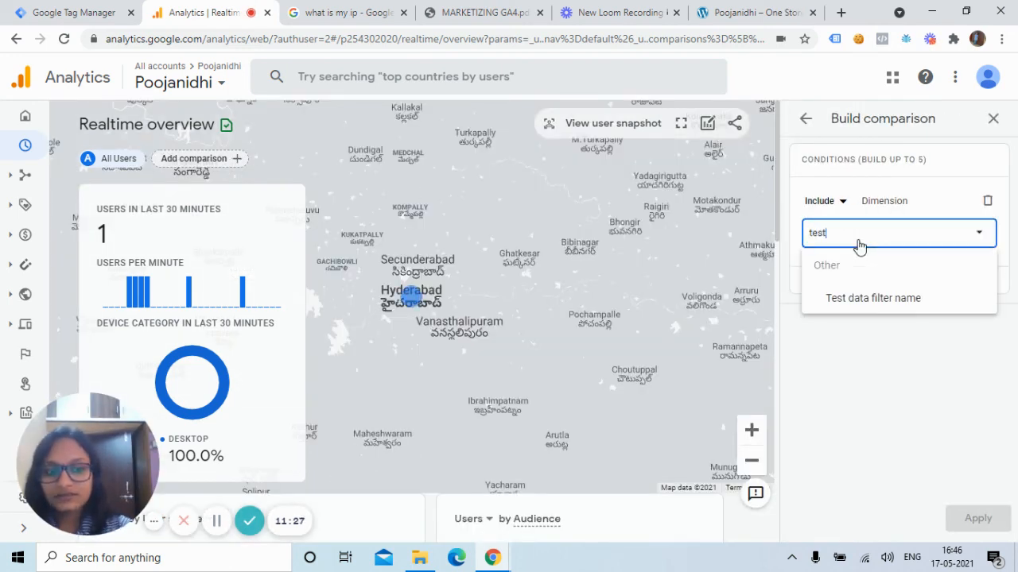
click(867, 300)
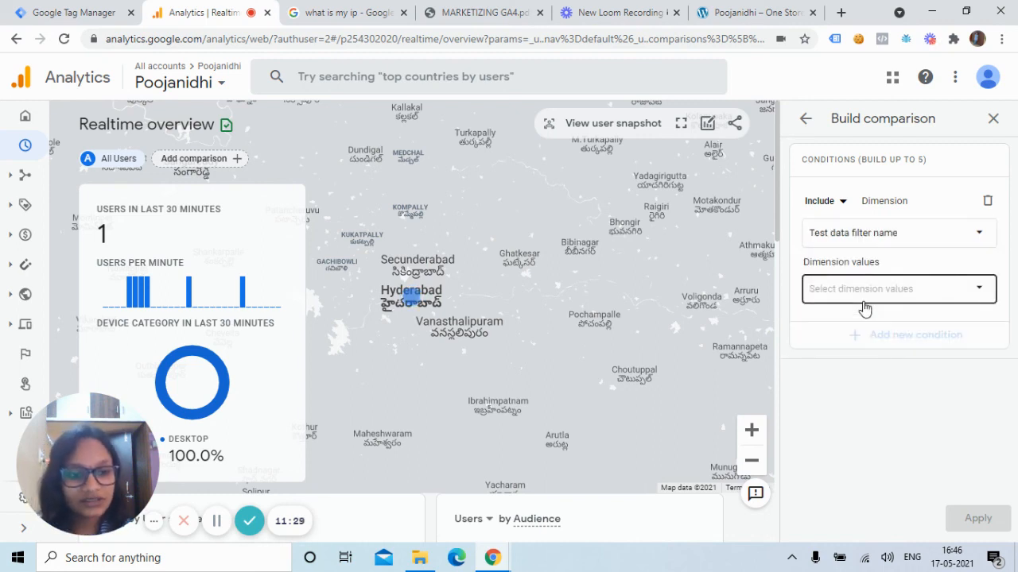
click(885, 291)
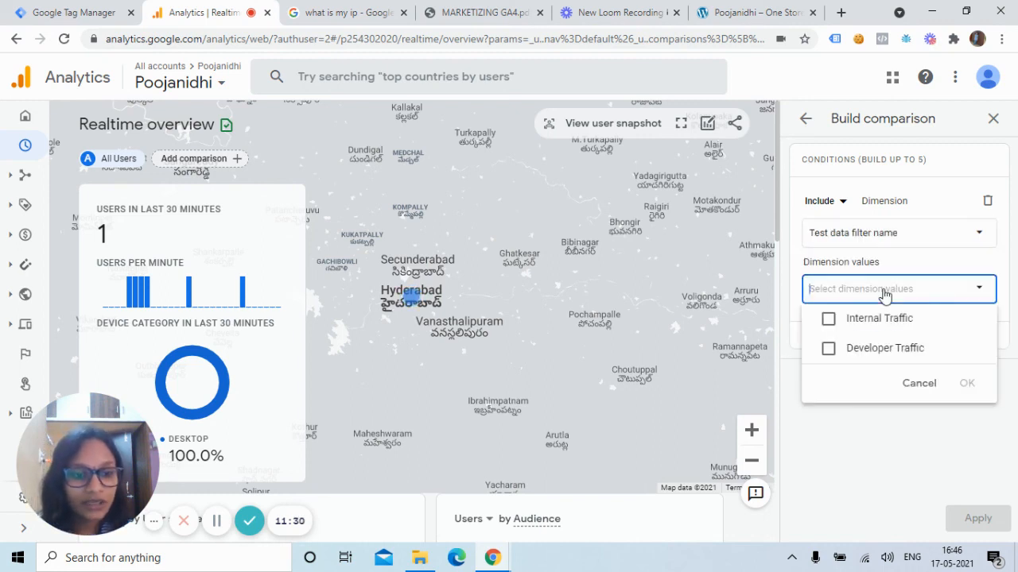
click(828, 320)
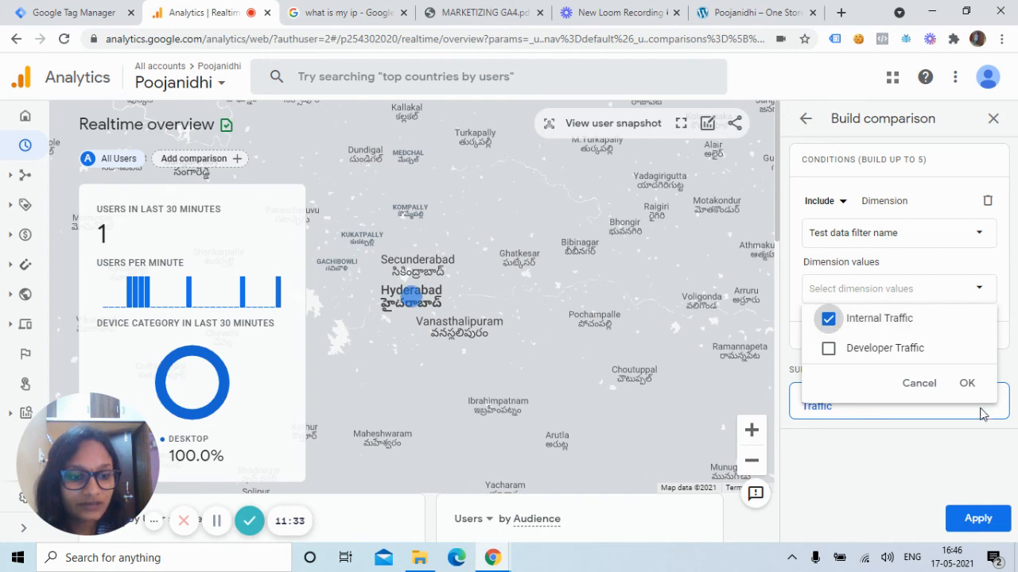
click(966, 385)
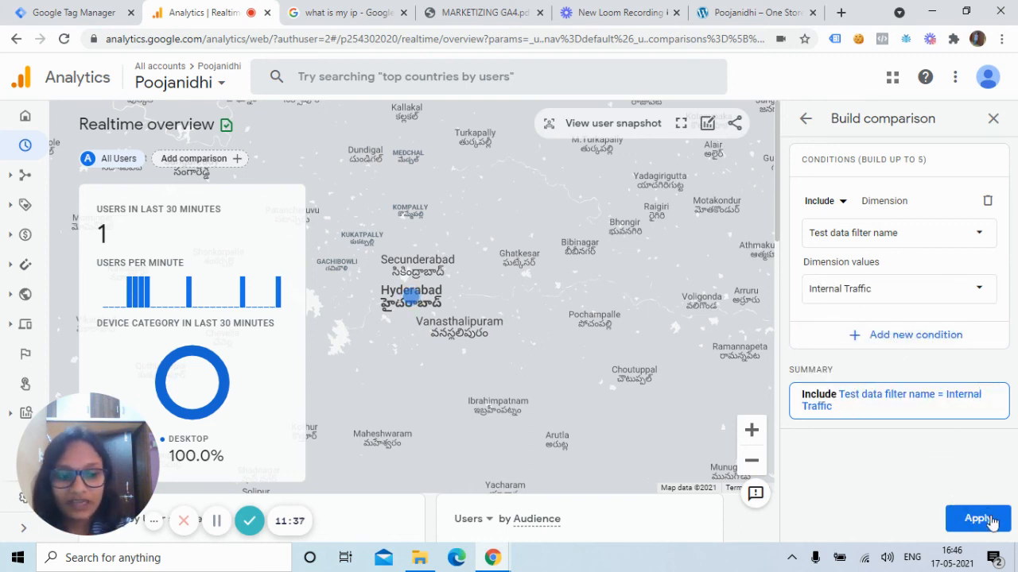
- Switch the Internal Traffic comparison condition to Exclude and apply the comparison to the Realtime overview
click(840, 201)
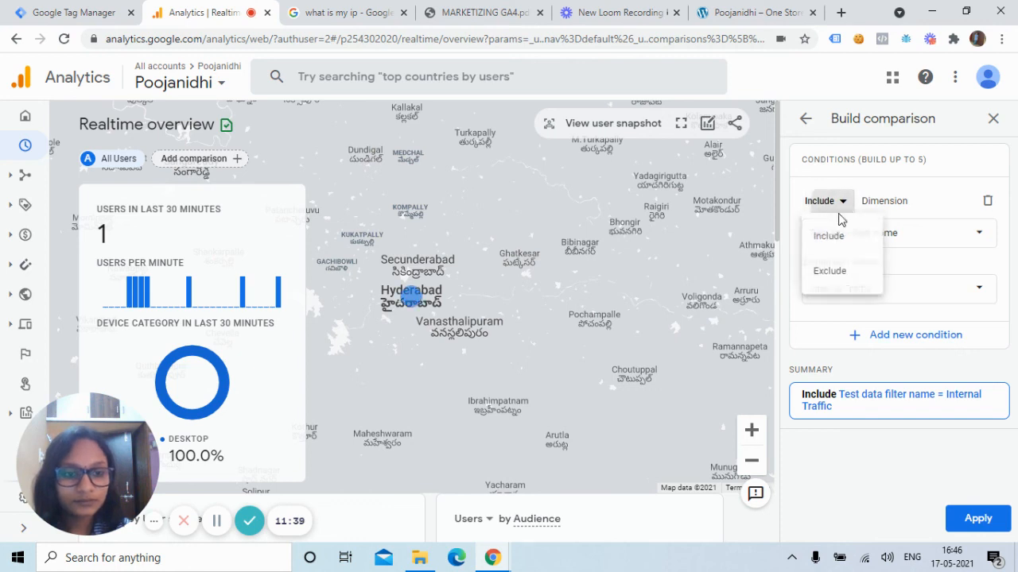
click(843, 273)
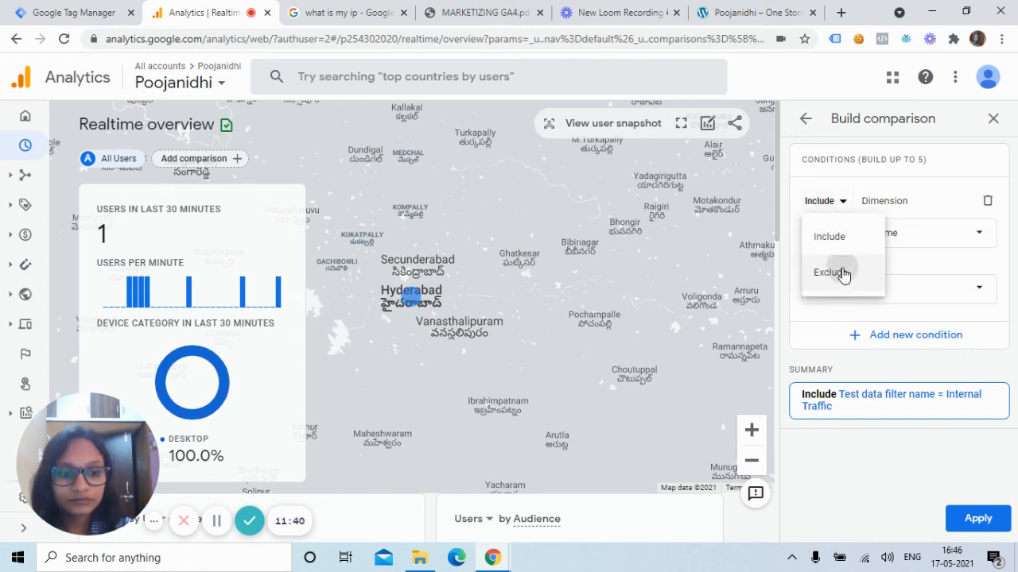
click(976, 520)
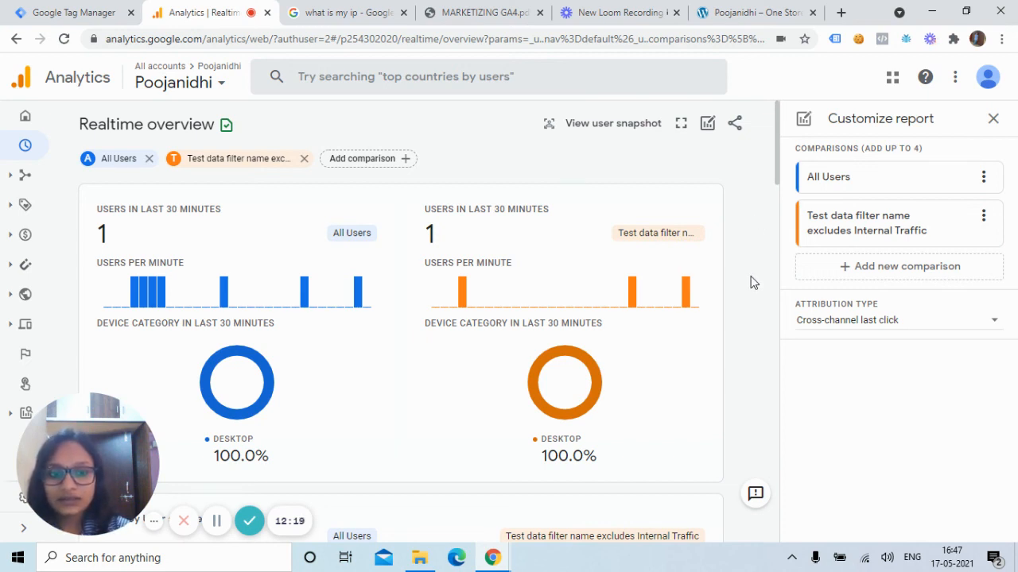
drag(87, 438, 183, 324)
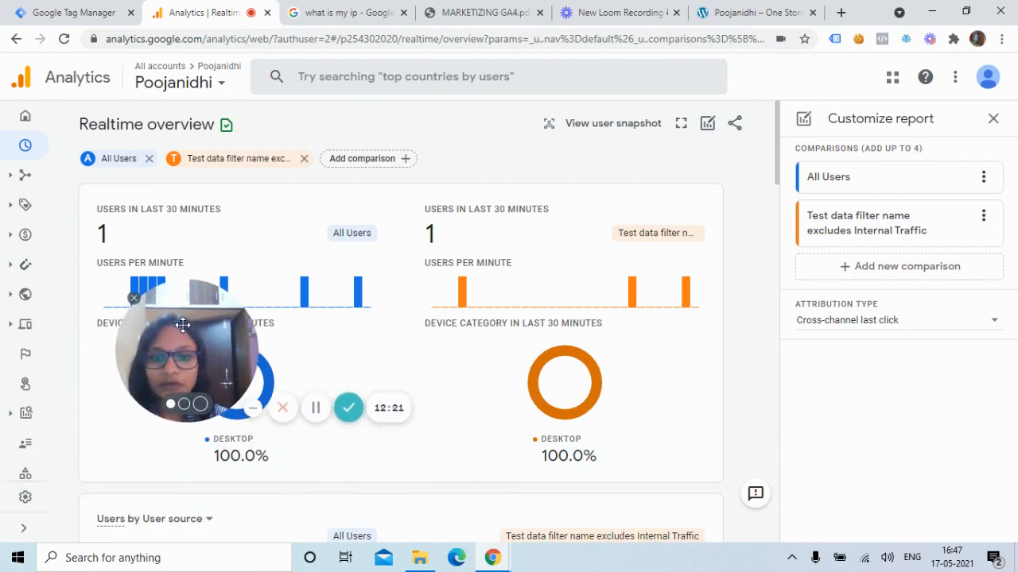